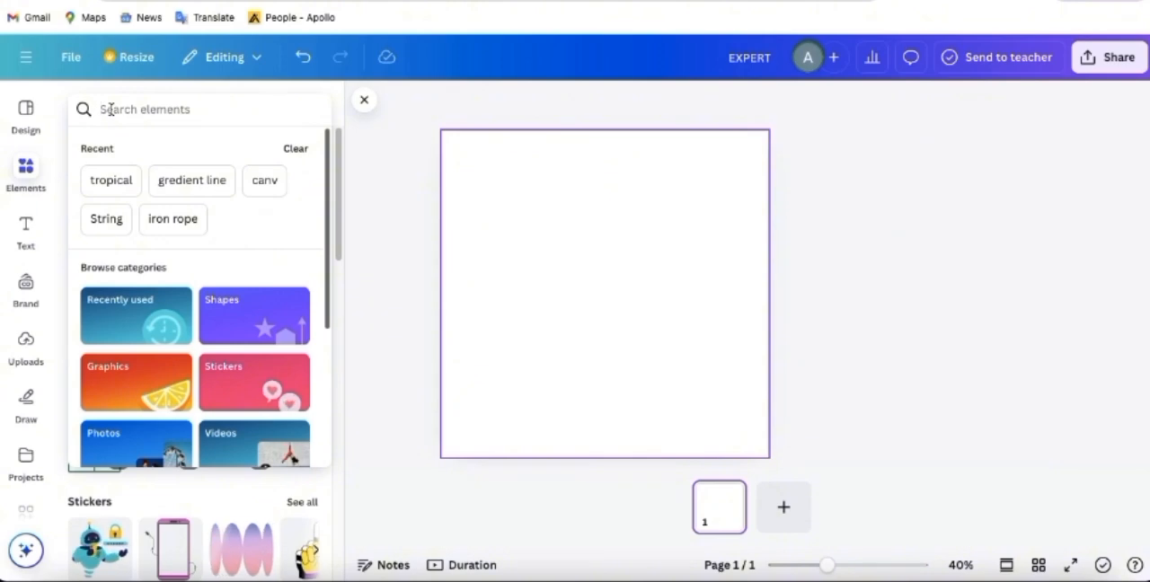
- Search the elements library for "tropical" and browse all matching photos
text(tropical)
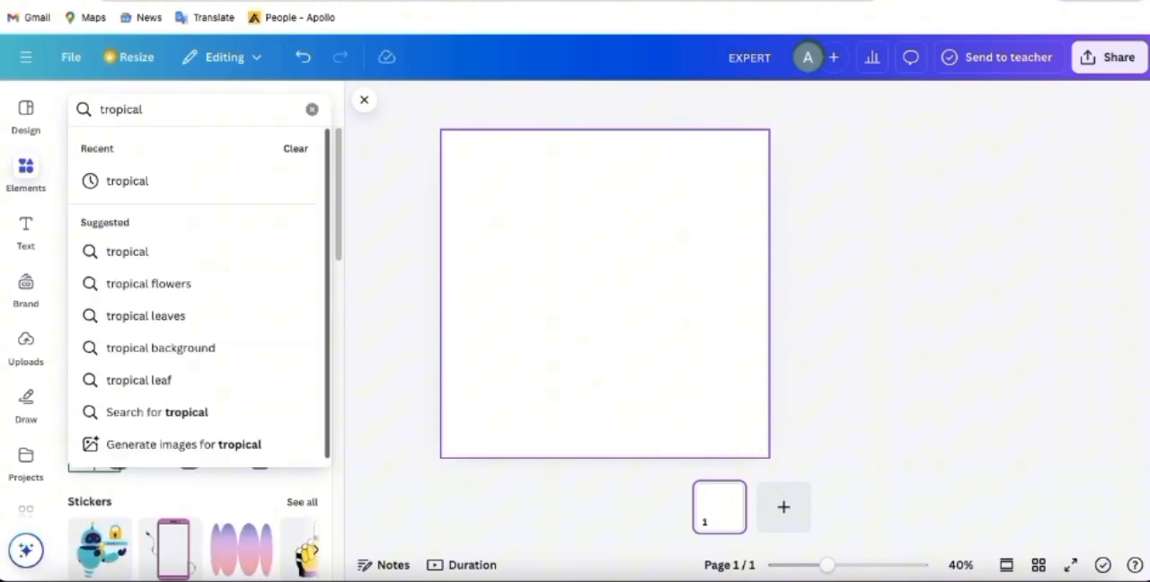
key(Return)
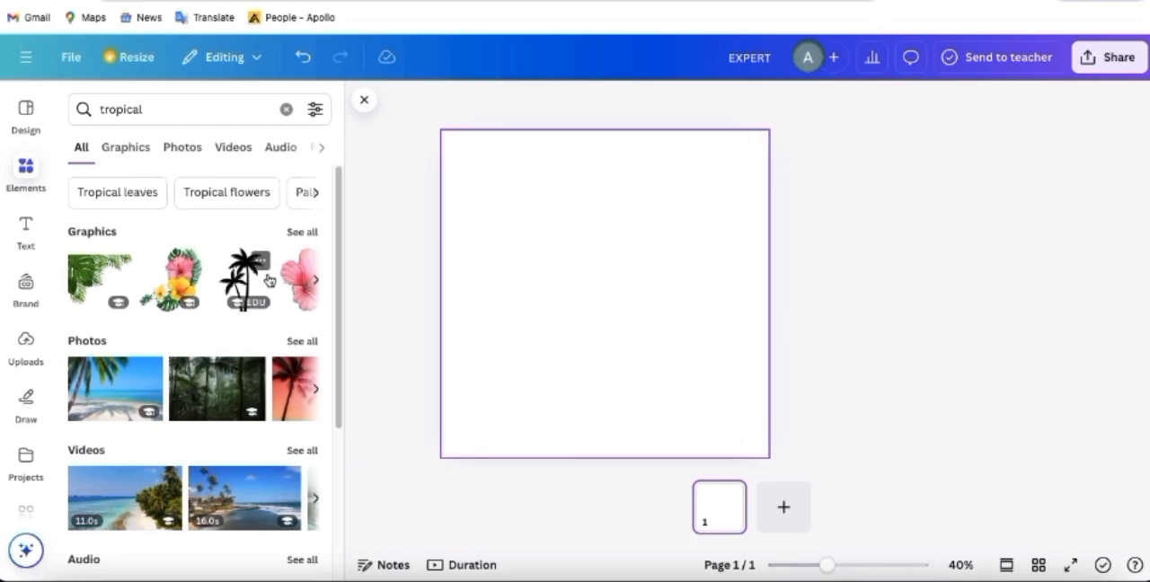
click(296, 346)
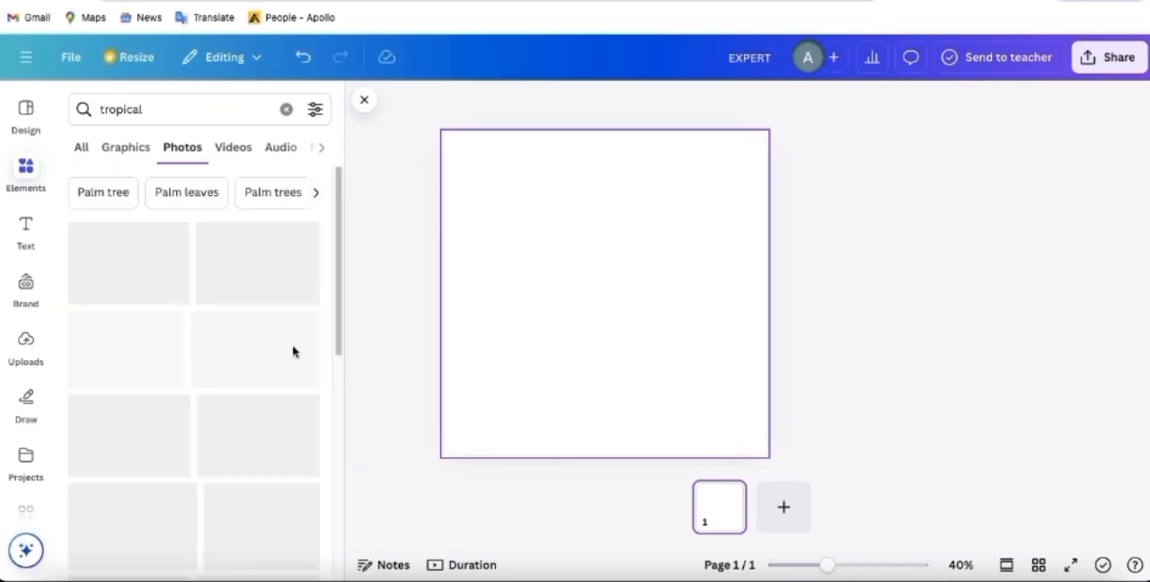
scroll(270, 449, down, 1)
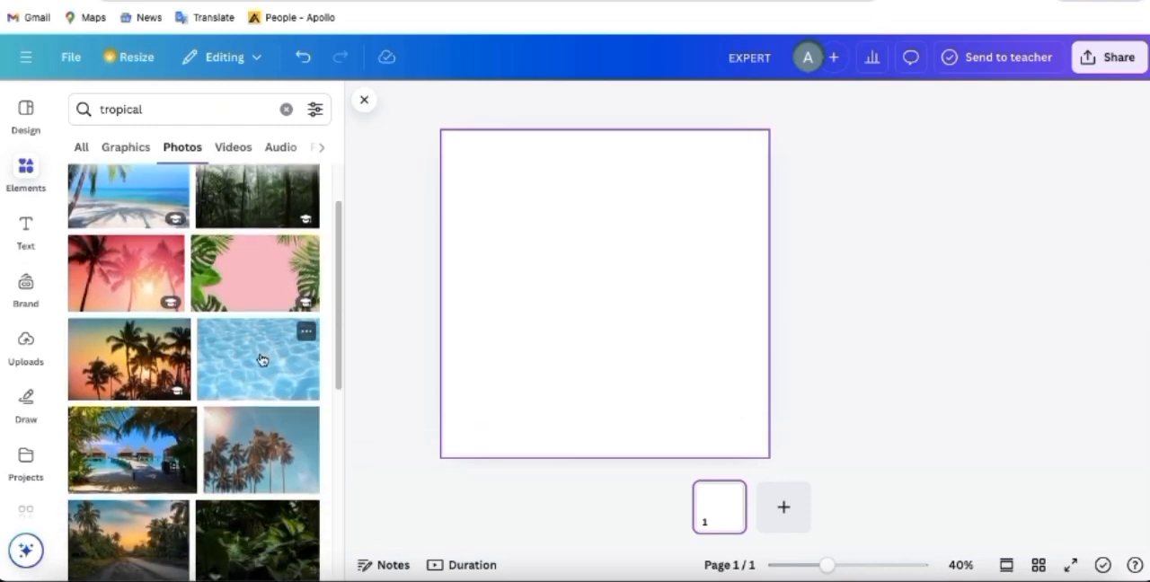
- Add the clear blue pool water photo to the page and set it as the background
click(261, 359)
right_click(557, 285)
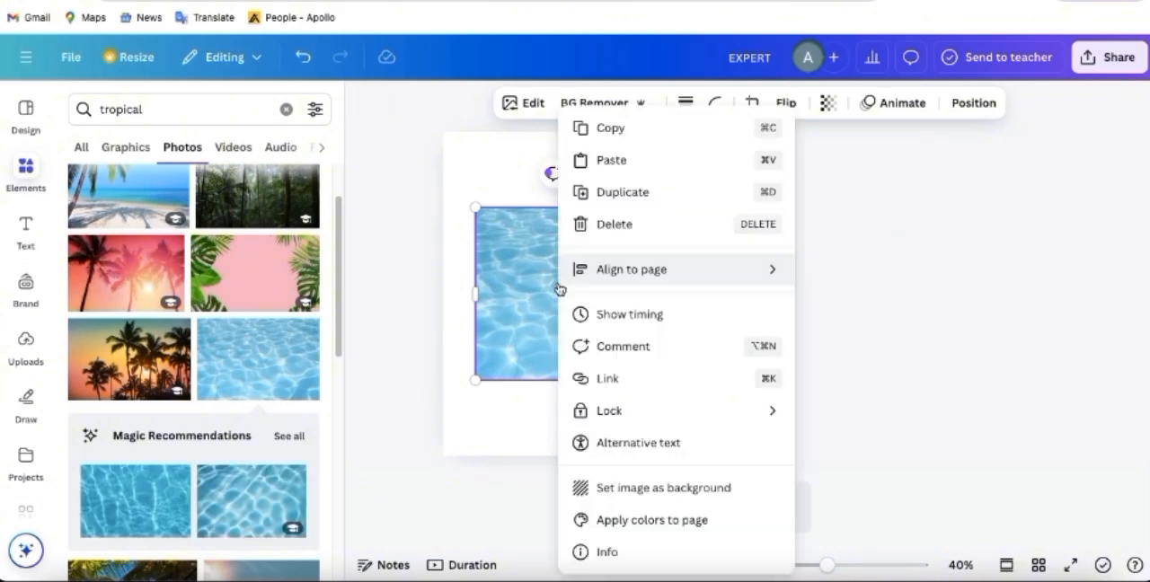
click(637, 488)
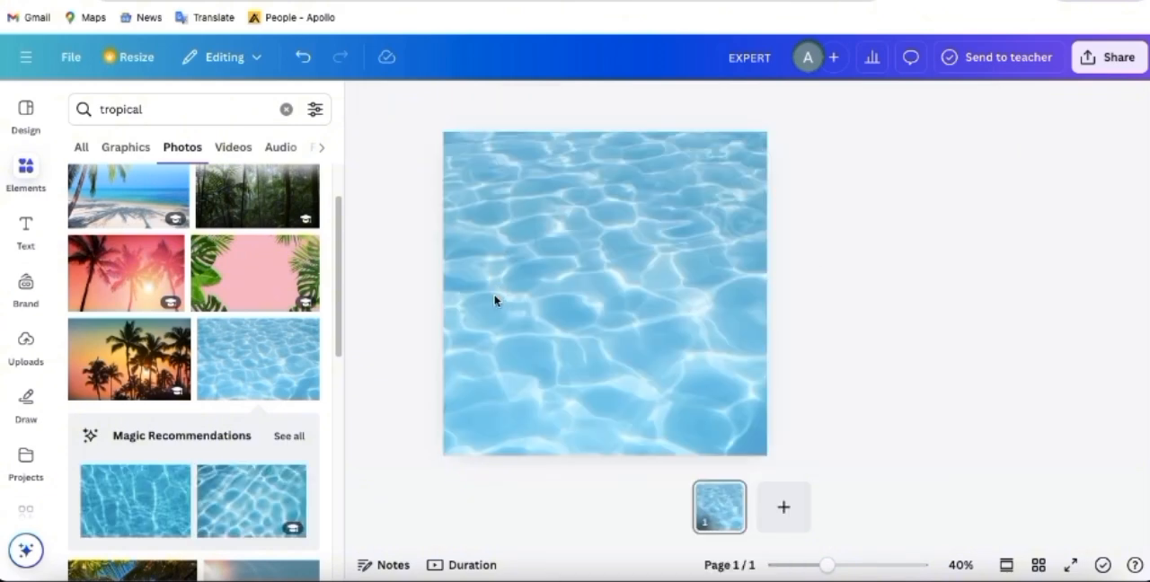
- Add a heading to the page that reads "EXPERT"
click(25, 256)
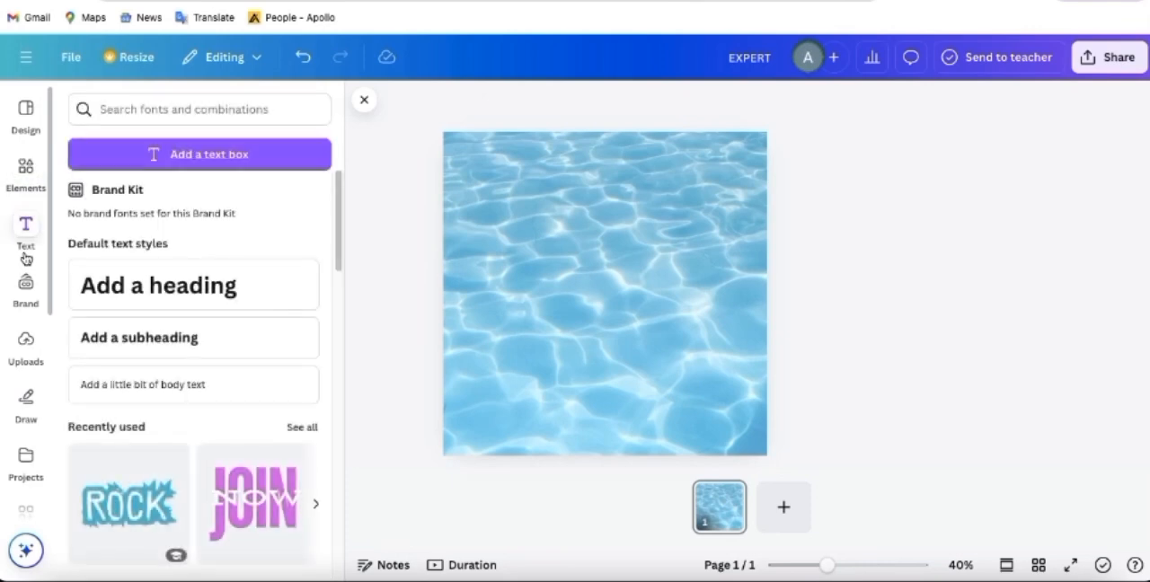
click(90, 285)
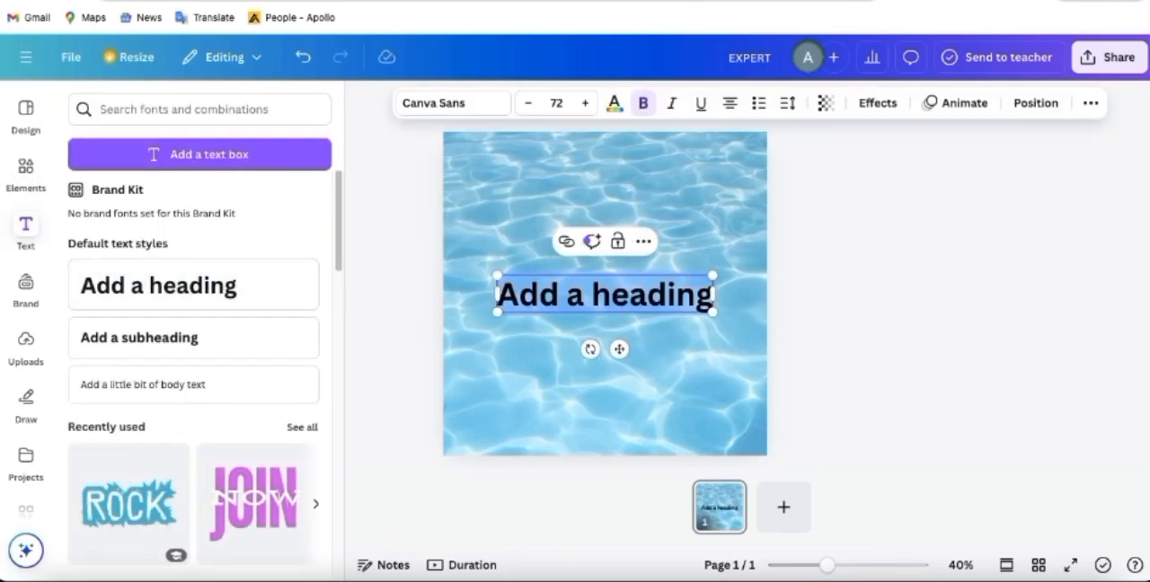
text(EX)
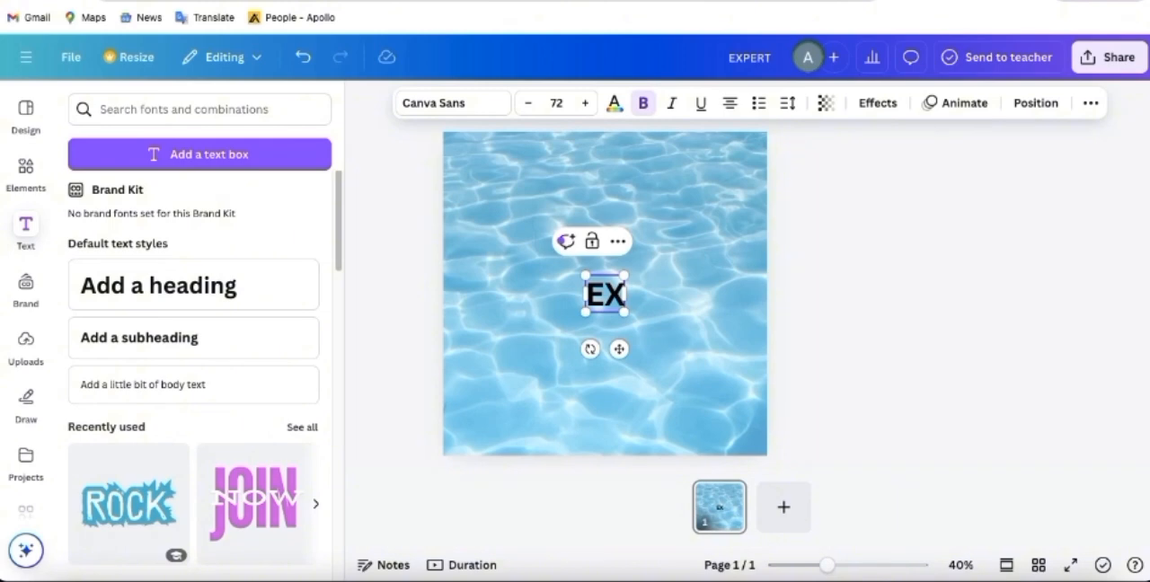
text(PERT)
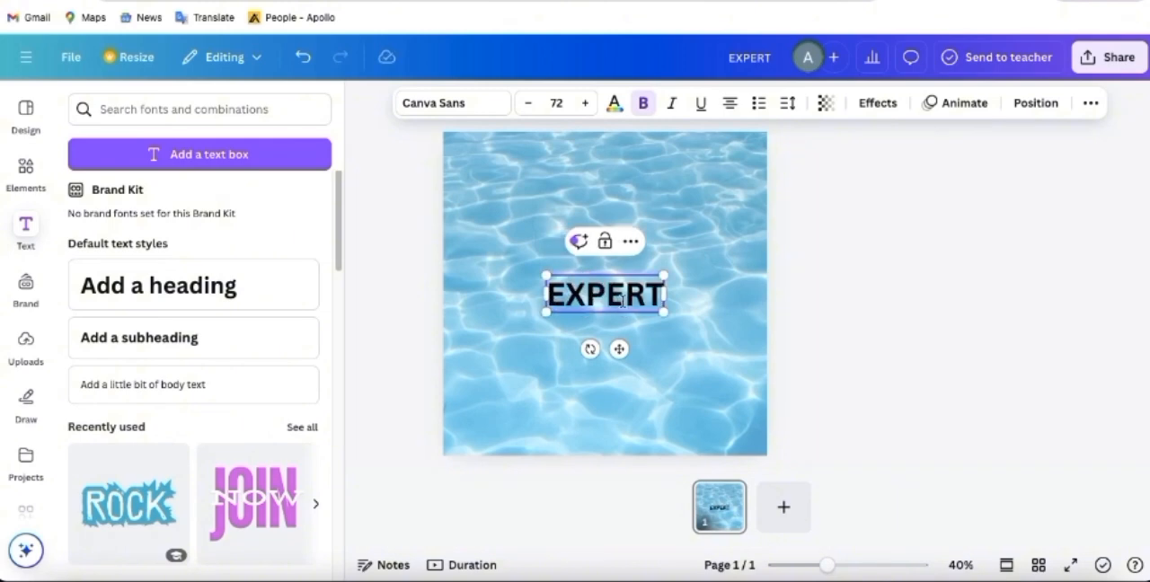
- Search the fonts for "feel" and set the EXPERT heading to Feeling Passionate
click(478, 102)
click(165, 185)
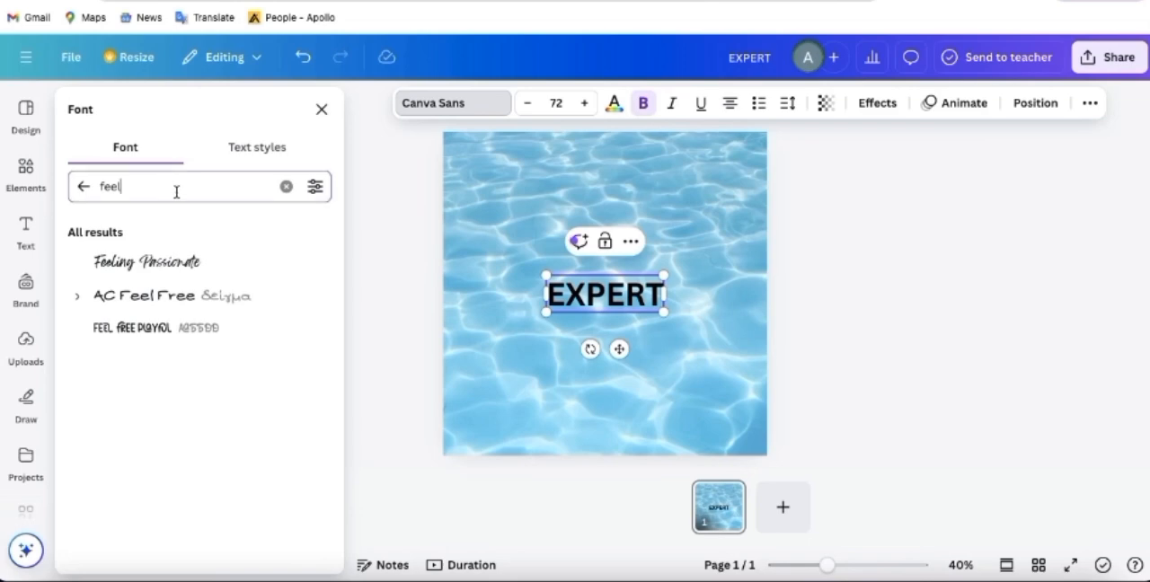
click(158, 264)
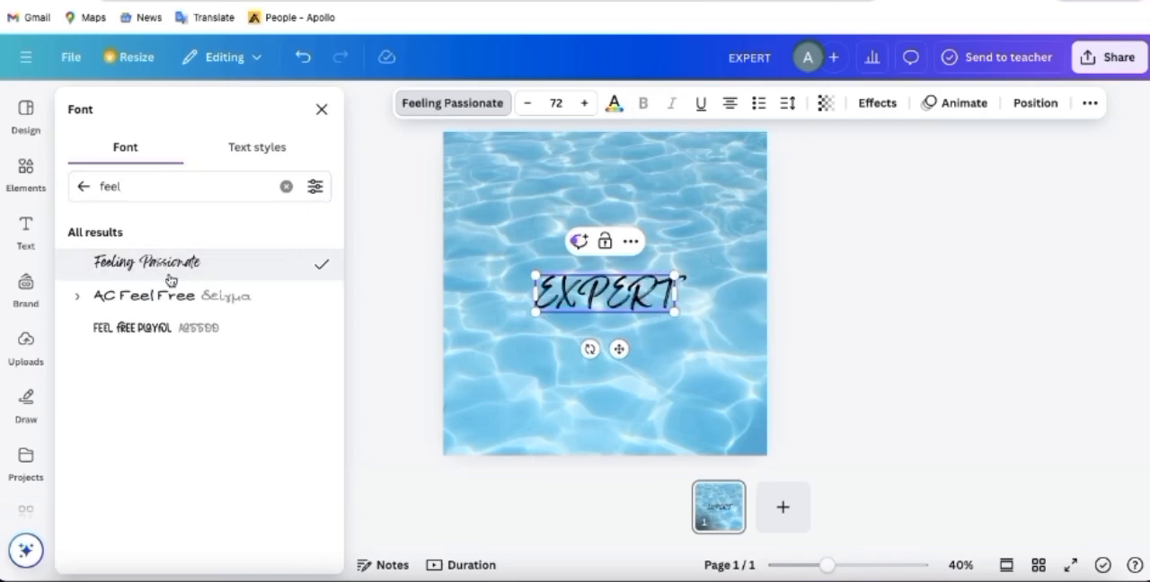
- Change the whole EXPERT heading's text color to white
click(613, 105)
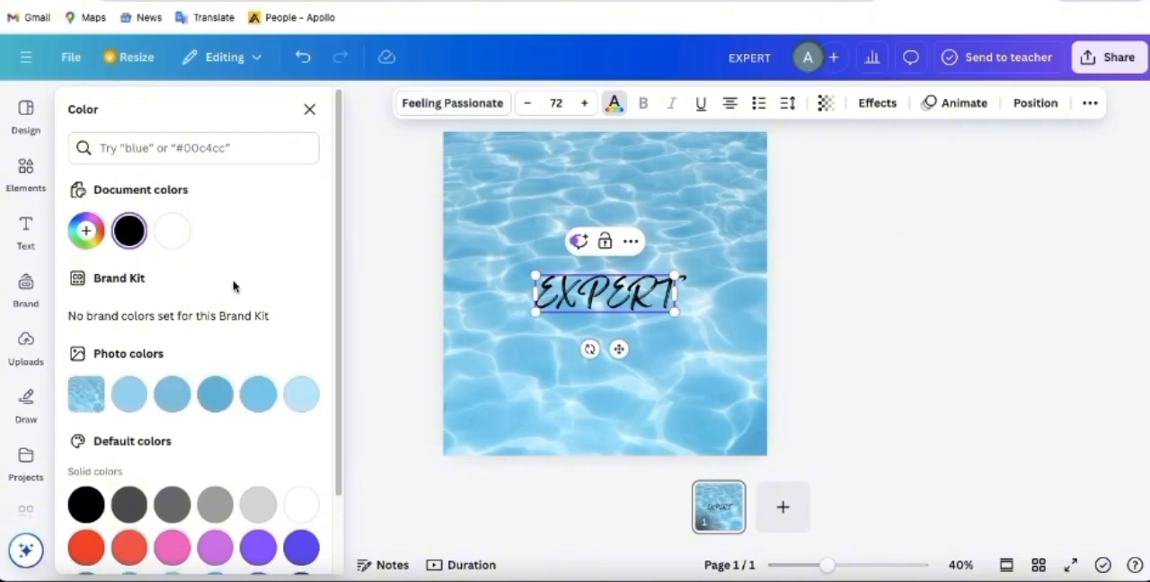
click(171, 232)
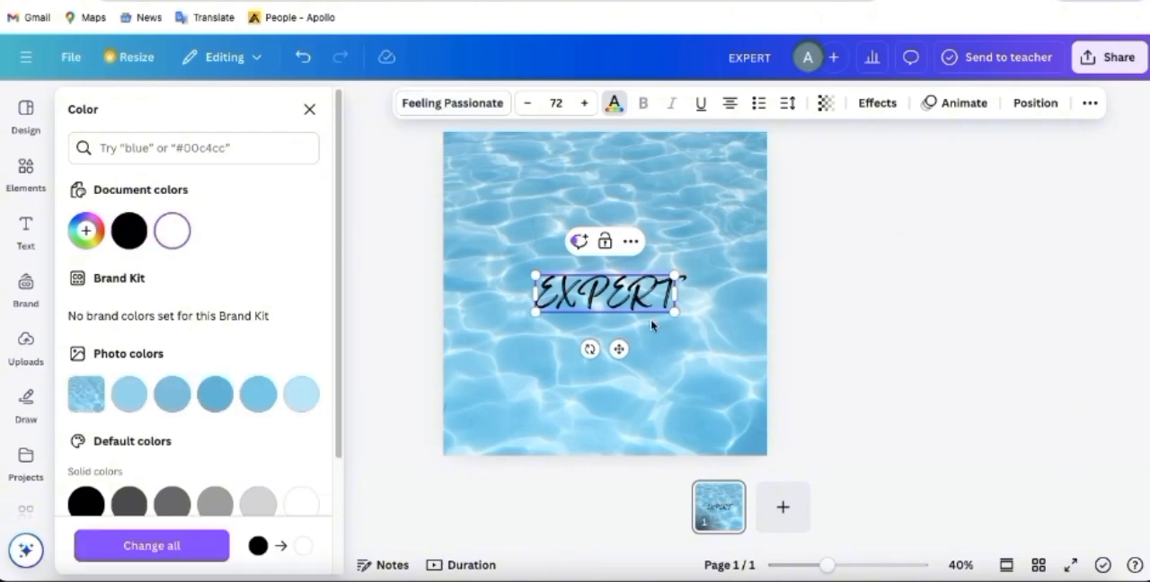
drag(644, 293, 552, 314)
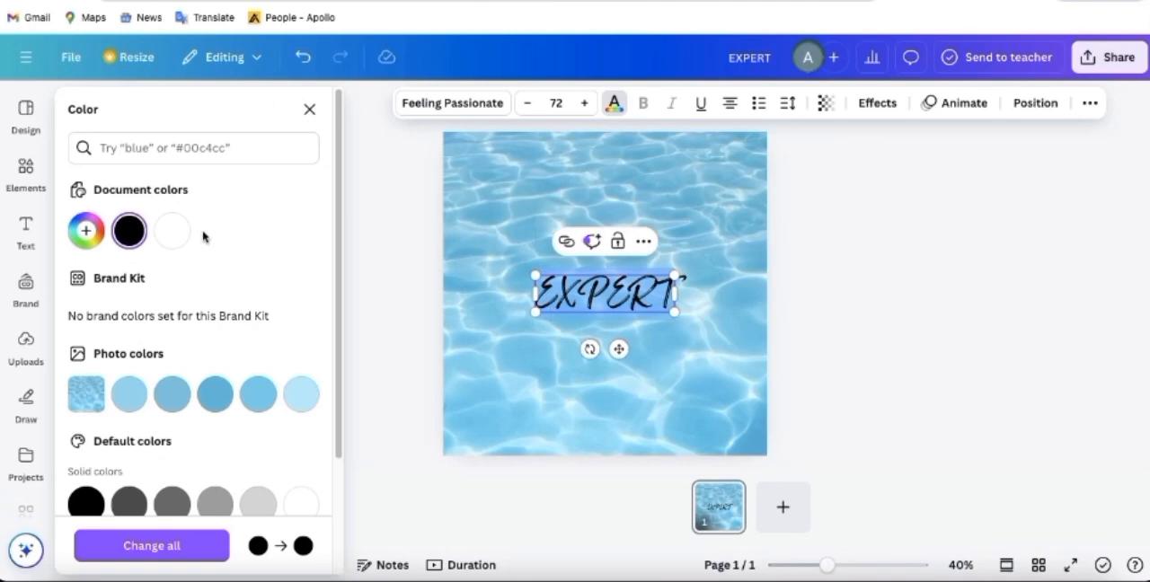
click(172, 230)
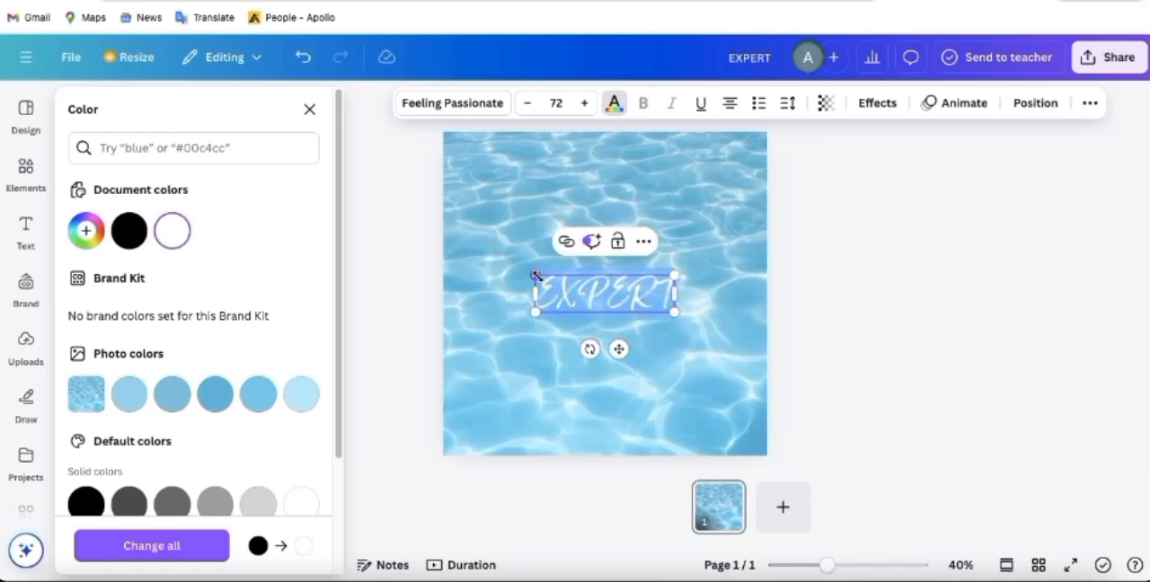
- Enlarge the EXPERT heading to a font size of about 156 so it spans the page width
drag(535, 275, 455, 254)
drag(672, 314, 736, 353)
click(561, 402)
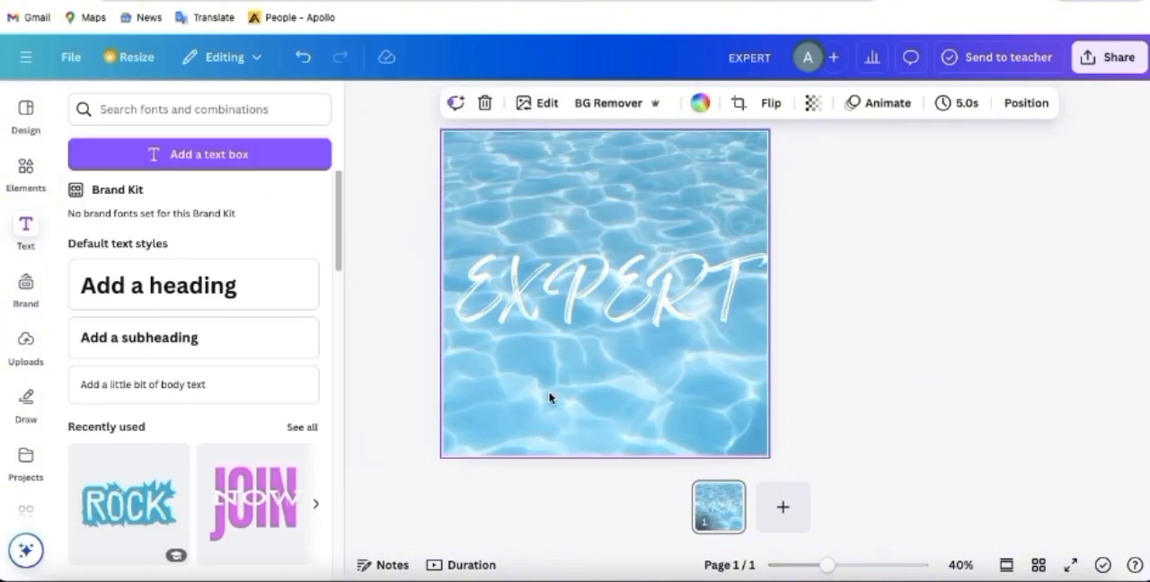
click(563, 314)
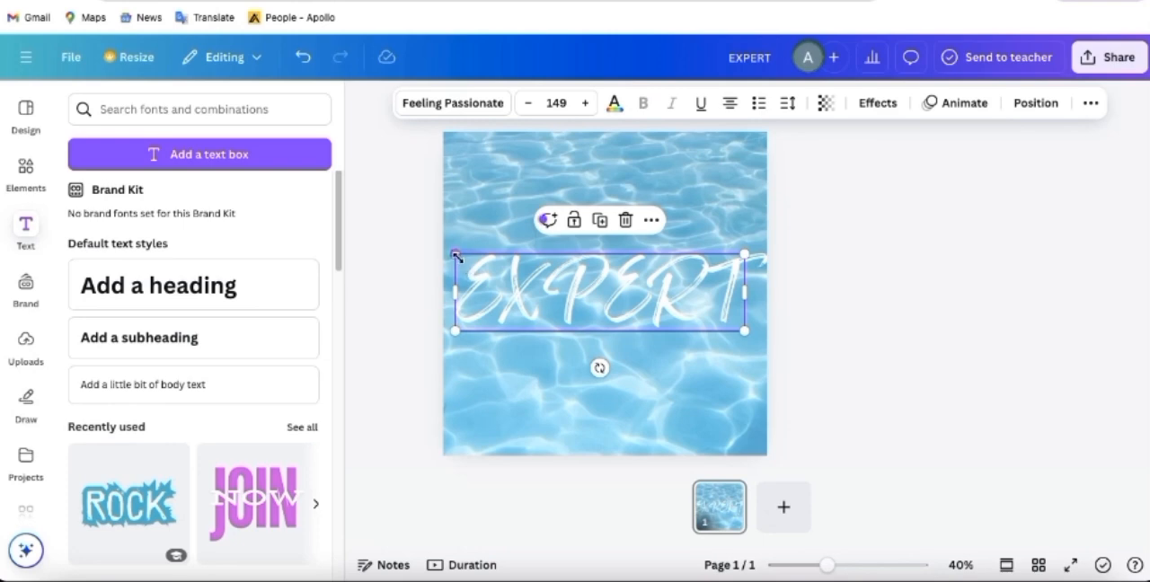
drag(454, 254, 442, 250)
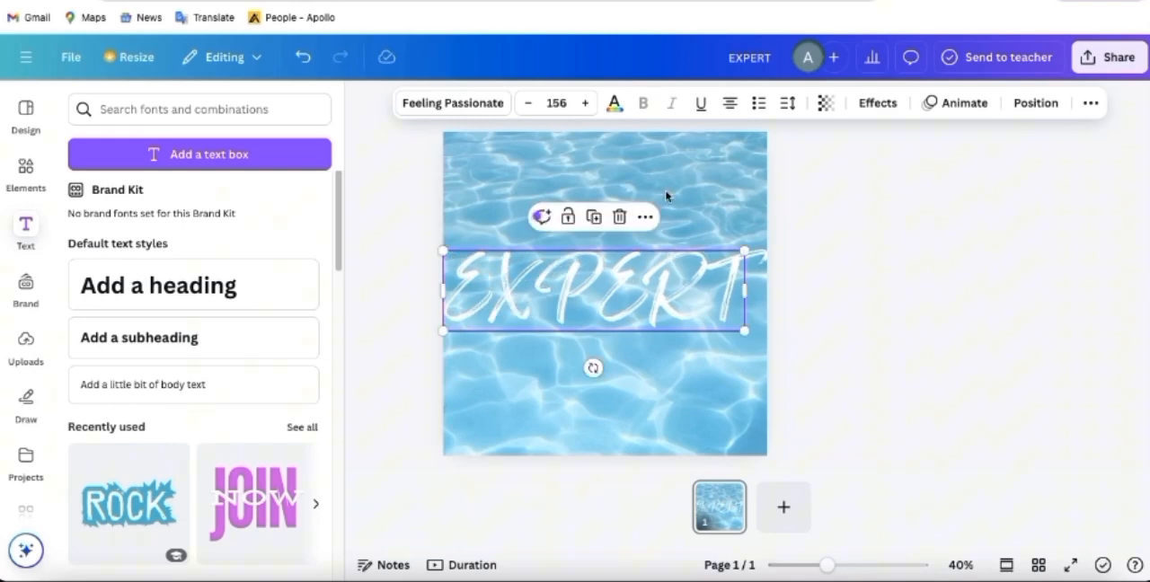
- Tighten the EXPERT heading's letter spacing to -70
click(794, 105)
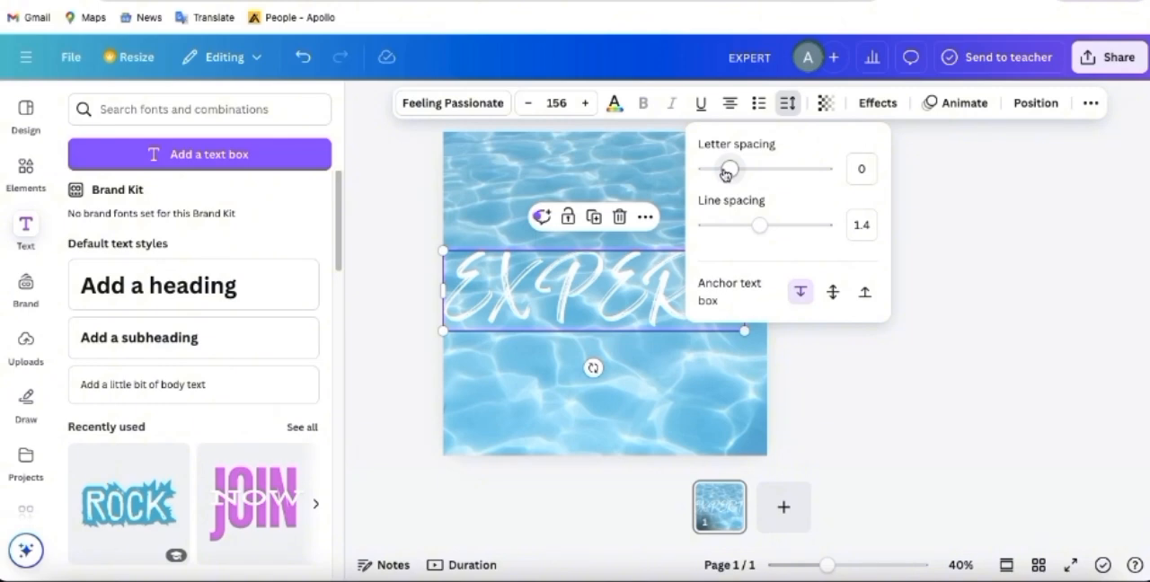
drag(723, 174, 721, 174)
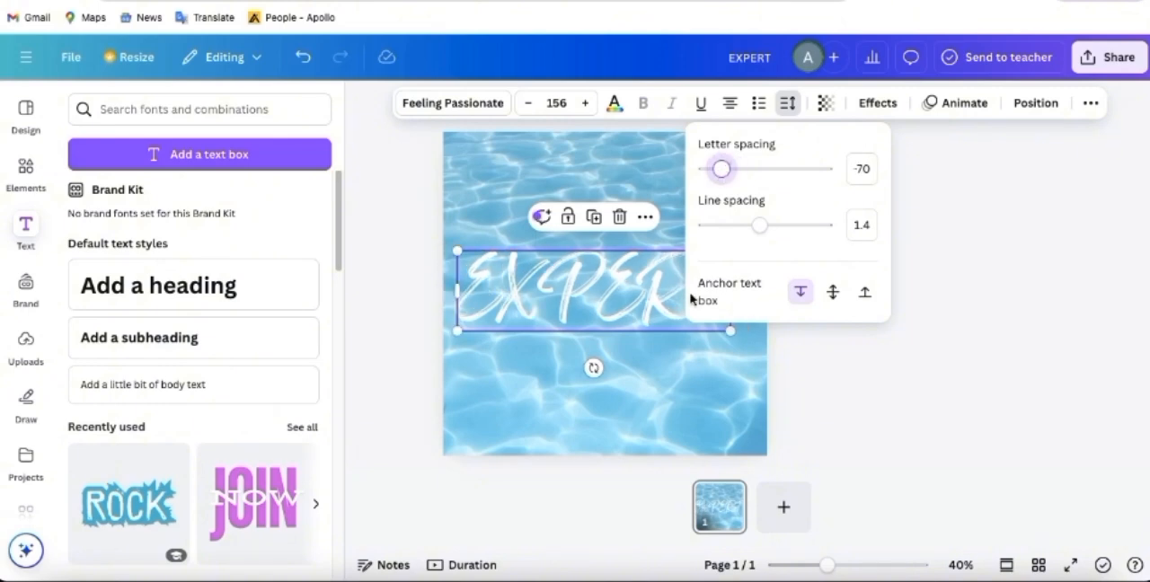
click(664, 328)
click(739, 256)
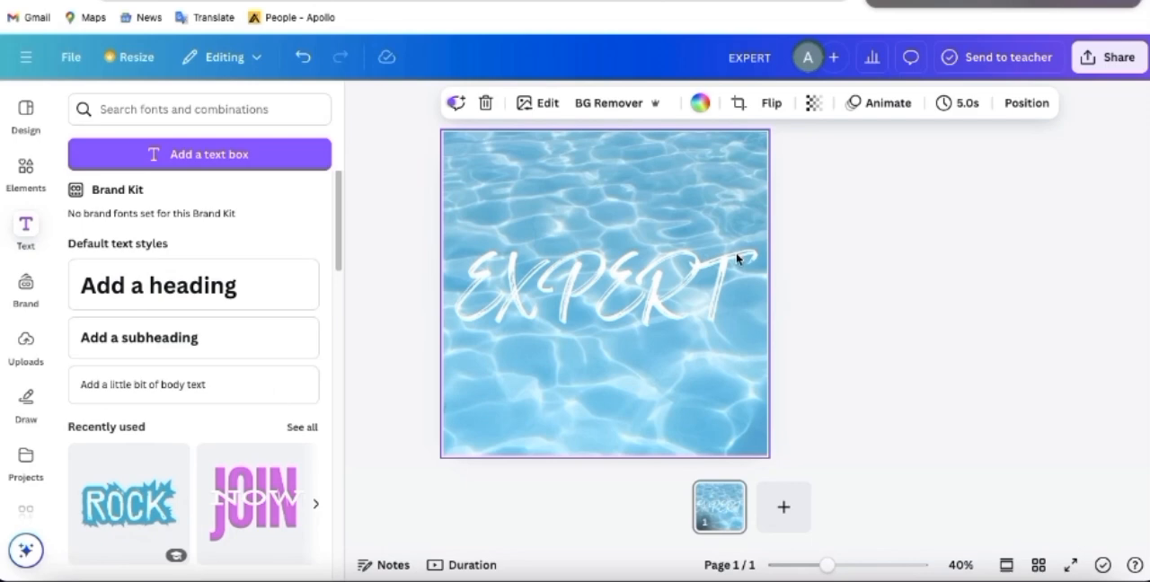
- Scale the EXPERT heading up to a font size of about 170 and center it vertically on the page
click(675, 277)
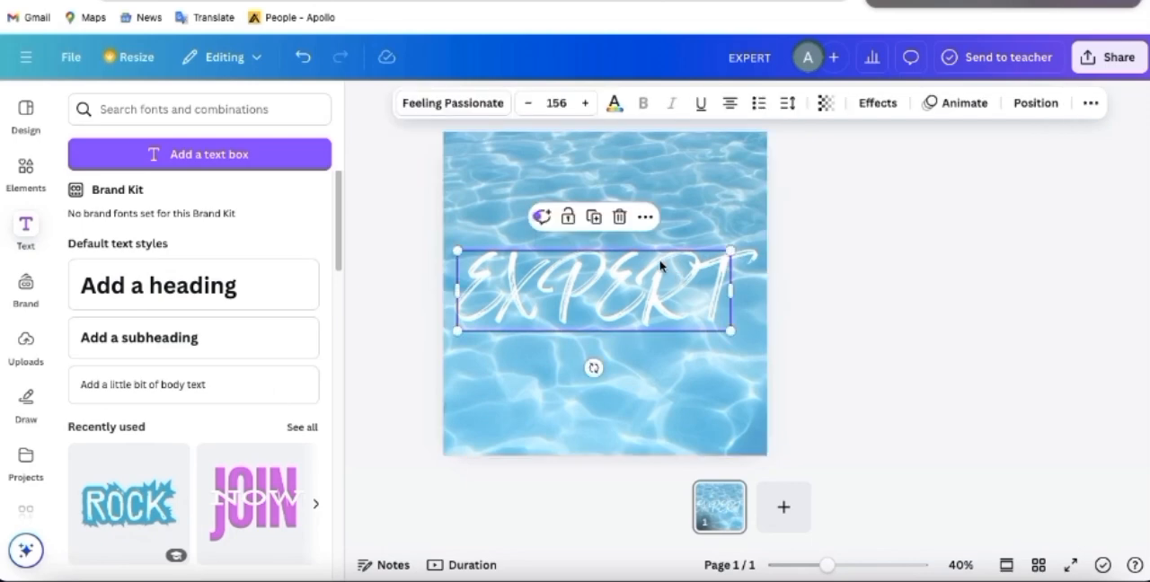
drag(727, 253, 737, 247)
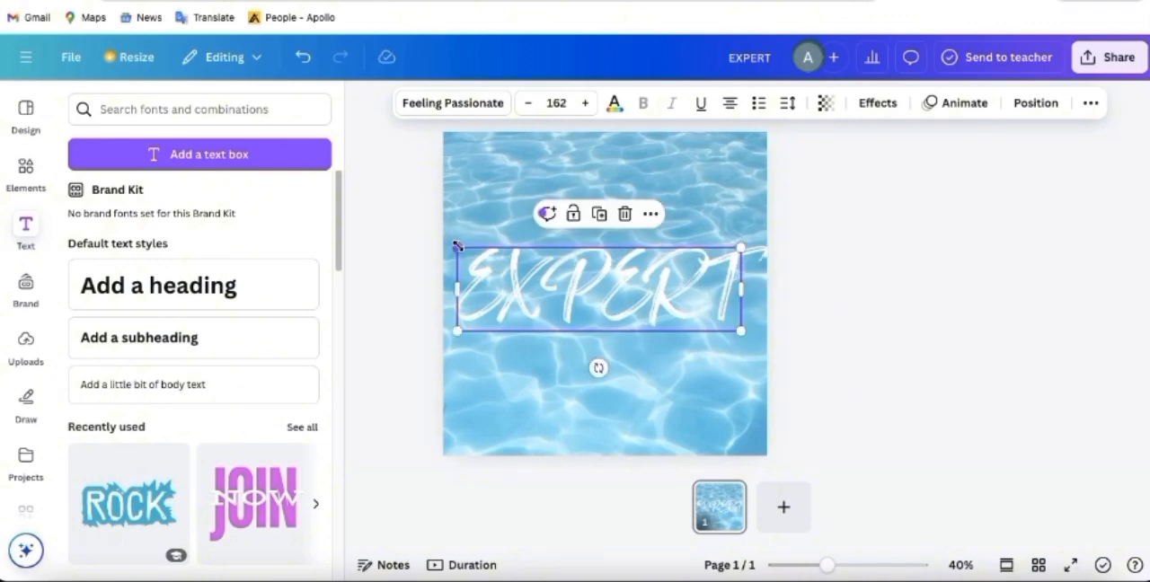
drag(457, 245, 440, 241)
drag(579, 285, 581, 284)
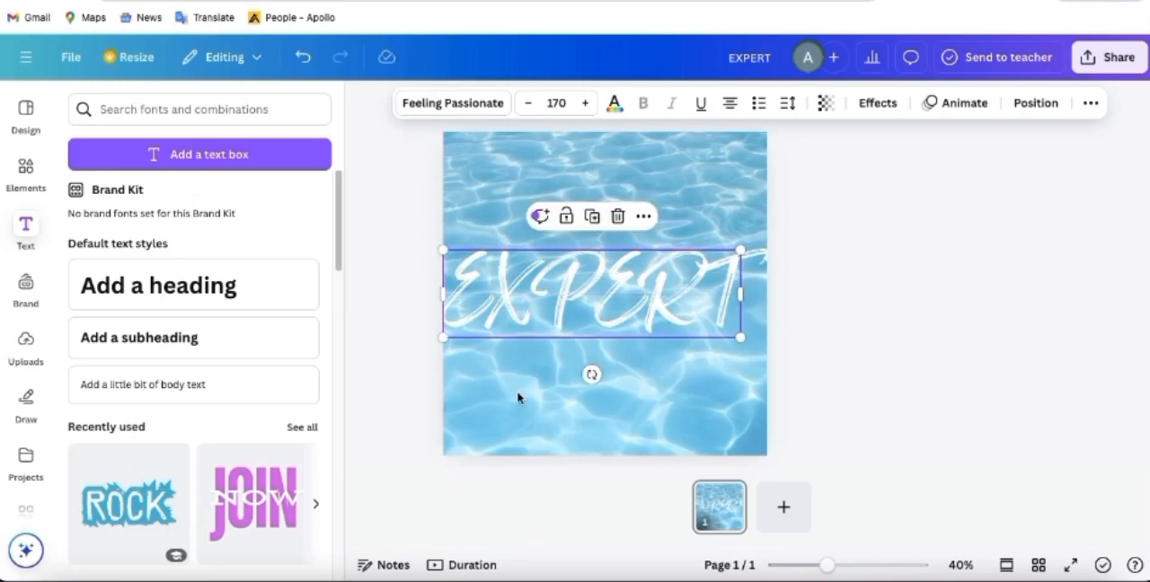
- Download the design as a PNG at size 1
click(1101, 60)
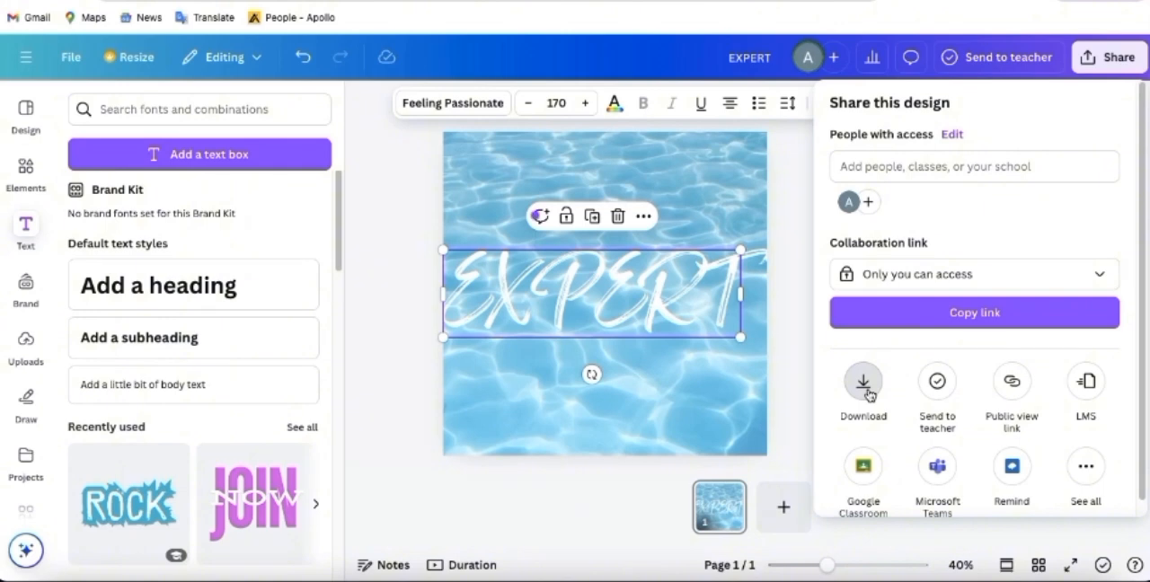
click(863, 383)
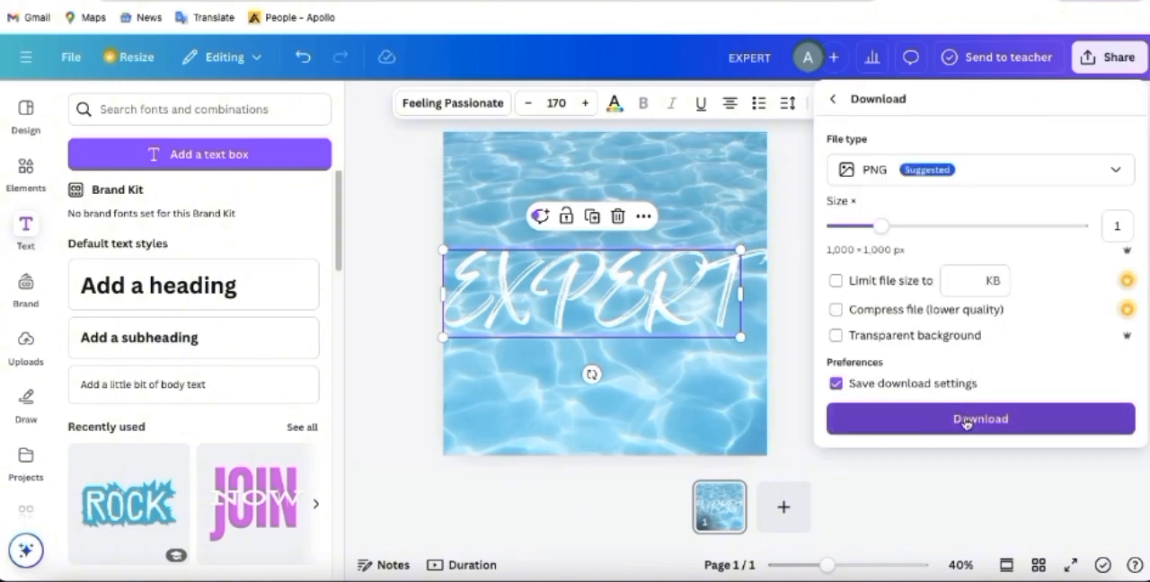
click(965, 419)
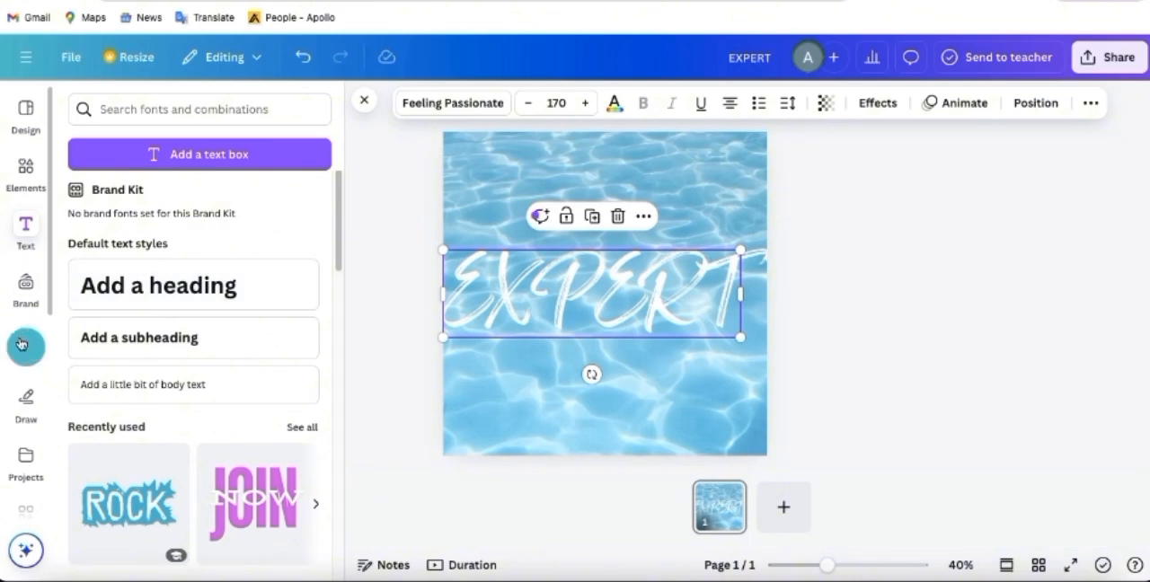
- Add the red sunset photo with palm tree silhouettes from the tropical photo results to the page
click(22, 344)
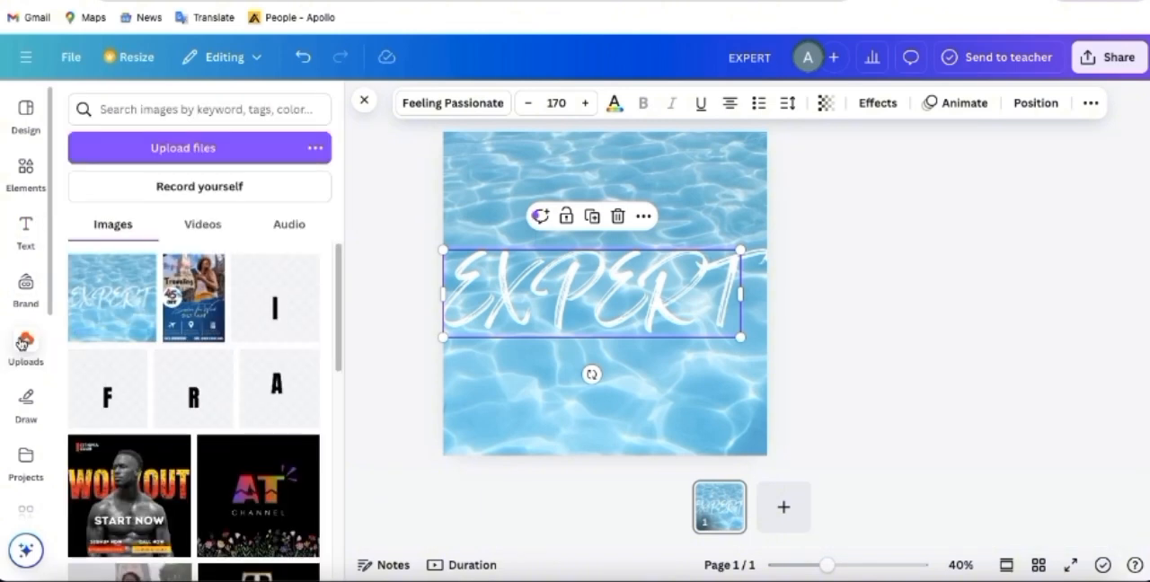
click(26, 174)
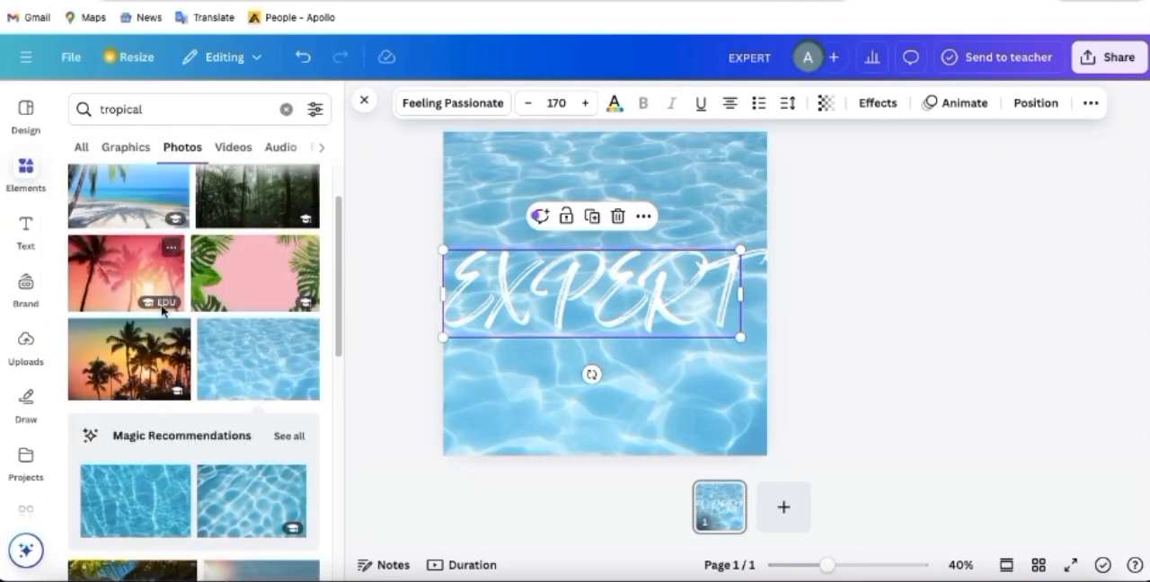
scroll(172, 354, up, 2)
scroll(172, 355, down, 8)
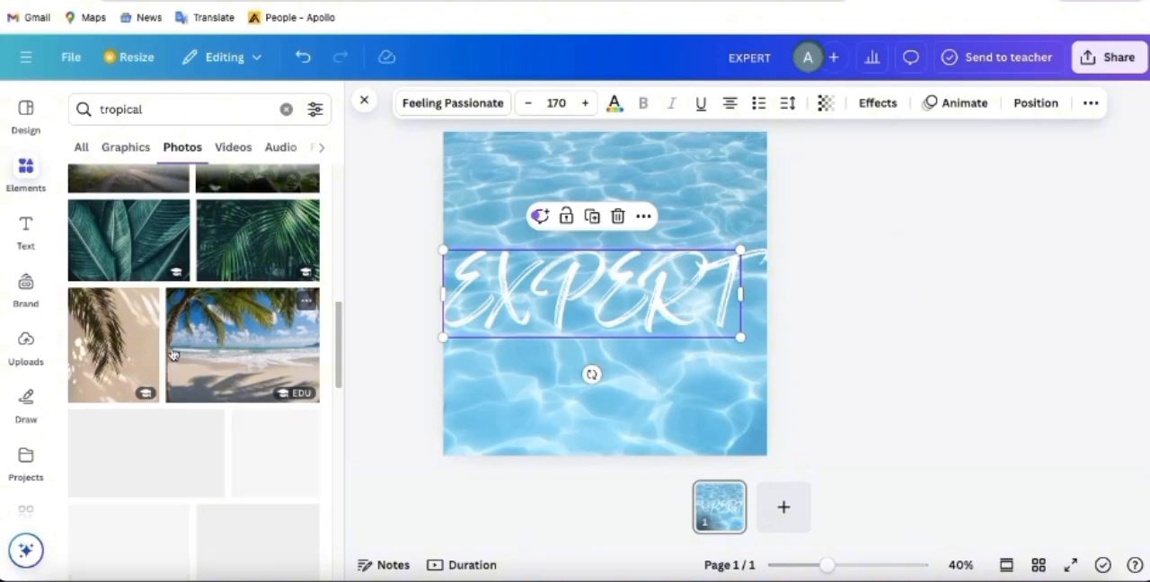
scroll(172, 355, down, 5)
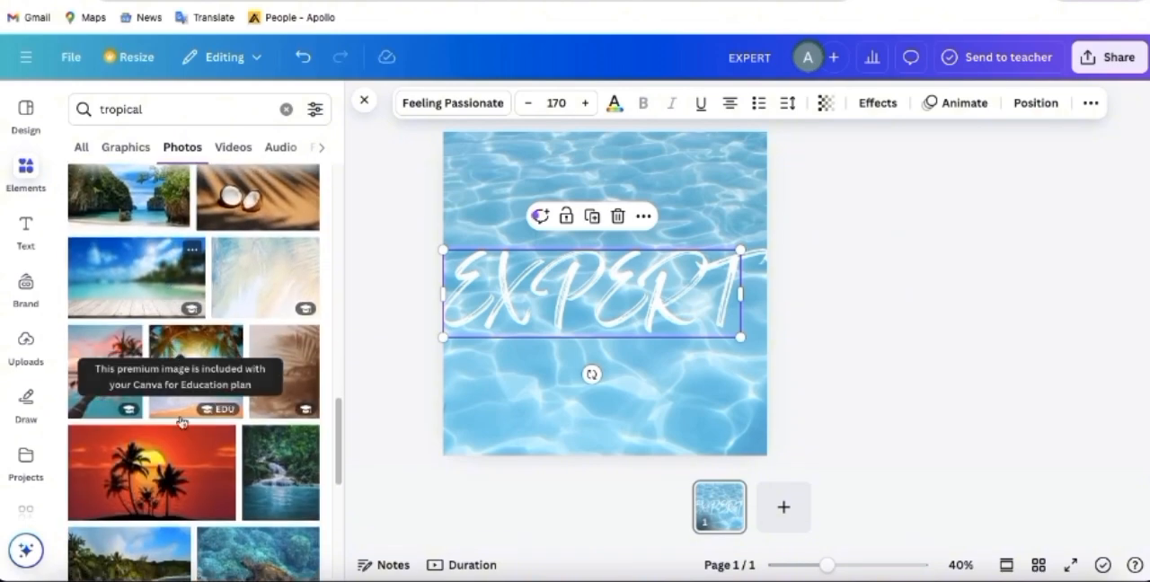
click(152, 471)
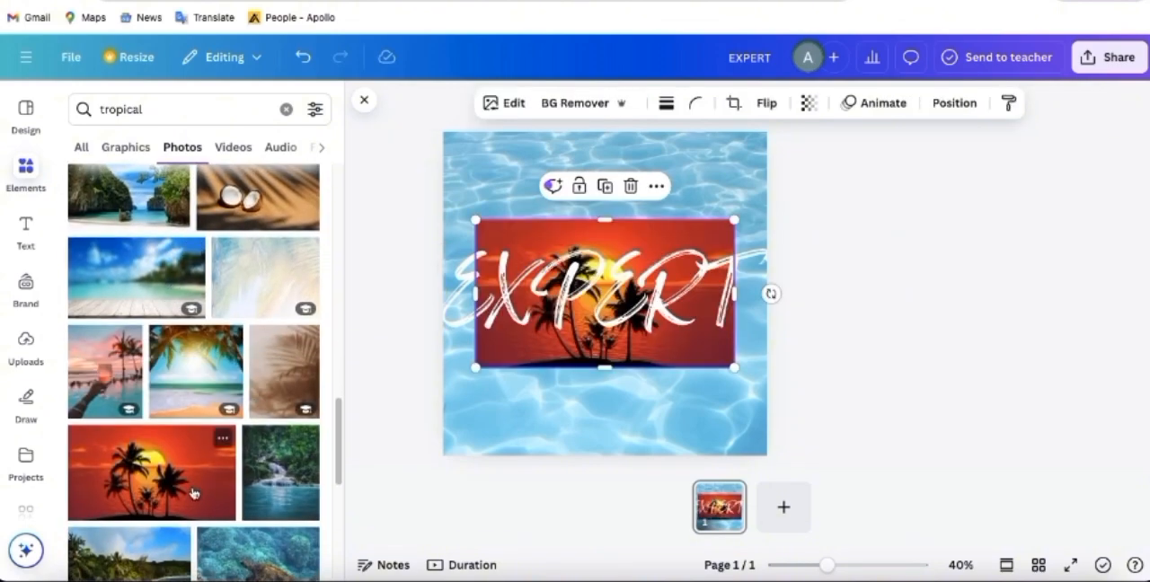
- Send the EXPERT heading to the back, behind the red sunset photo
click(517, 347)
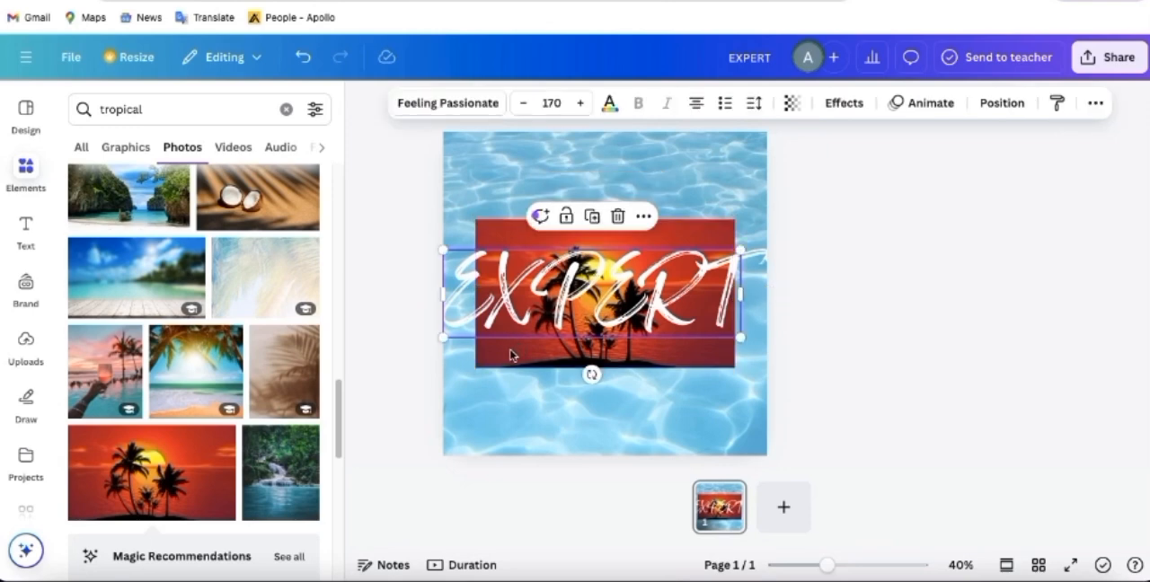
right_click(511, 355)
mouse_move(579, 301)
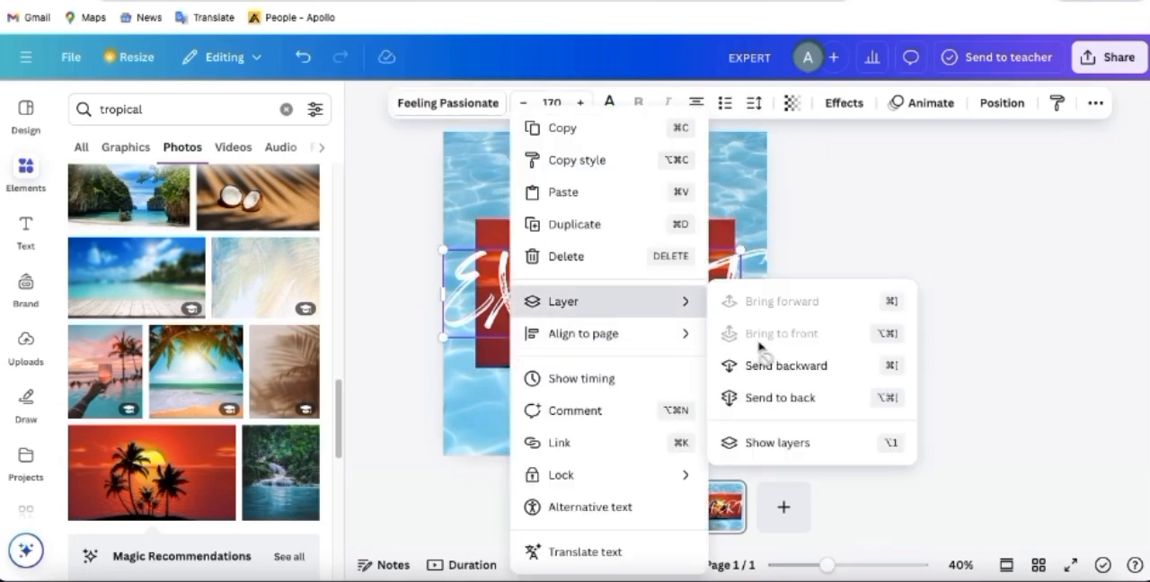
click(823, 400)
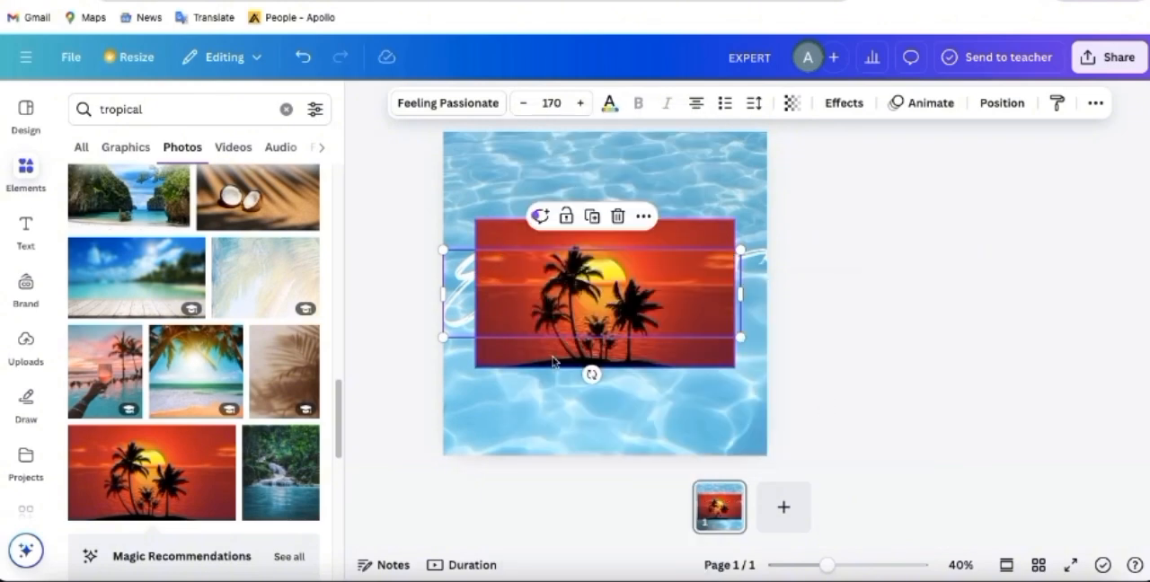
- Move the sunset photo to the page's upper-left corner and enlarge it to cover the page's full width above the water
click(552, 361)
drag(552, 361, 521, 271)
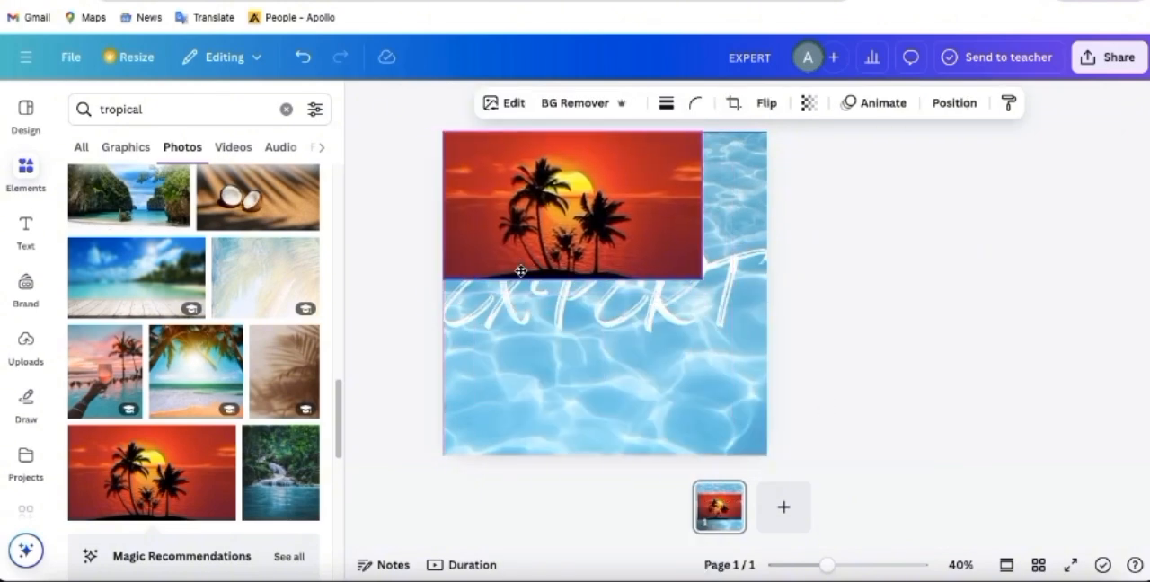
drag(704, 280, 768, 370)
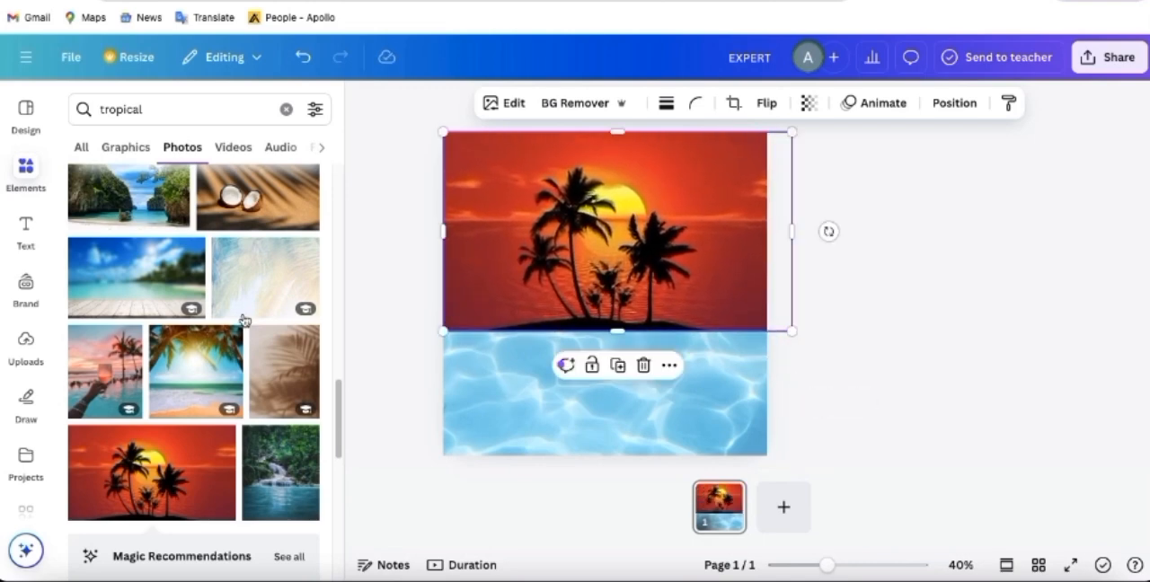
- Add the uploaded EXPERT water image to the page and enlarge it to cover the whole page
click(36, 350)
click(646, 395)
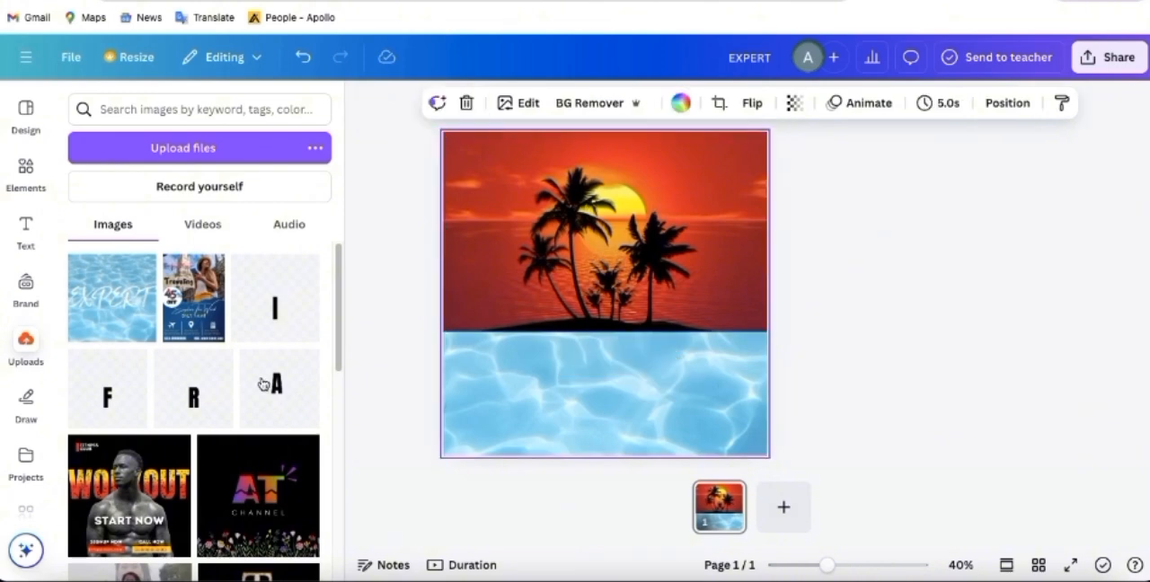
click(114, 304)
drag(599, 276, 537, 234)
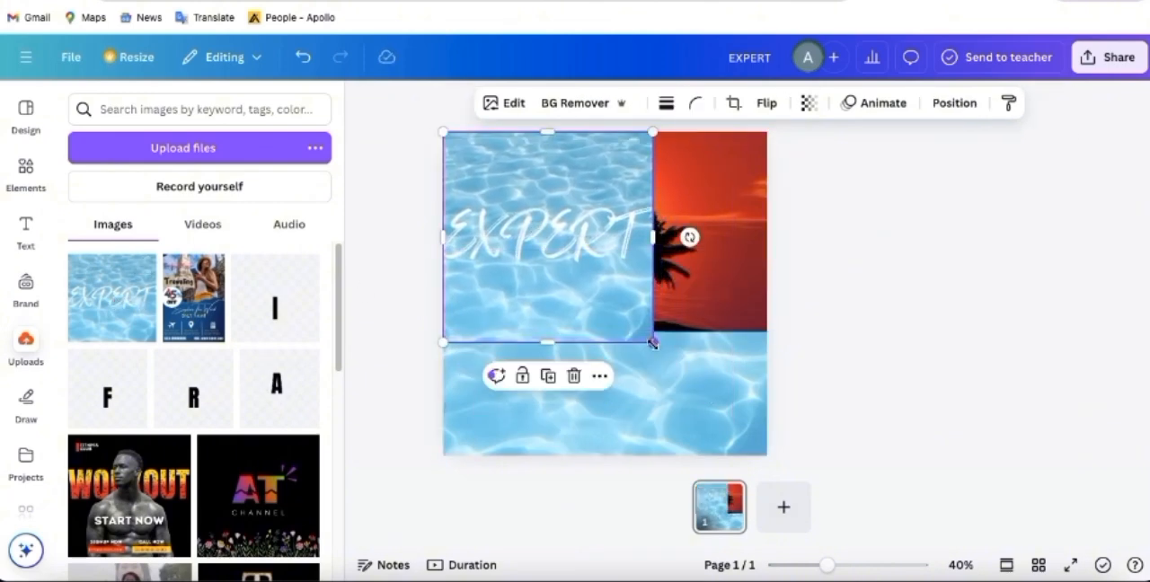
drag(653, 341, 748, 476)
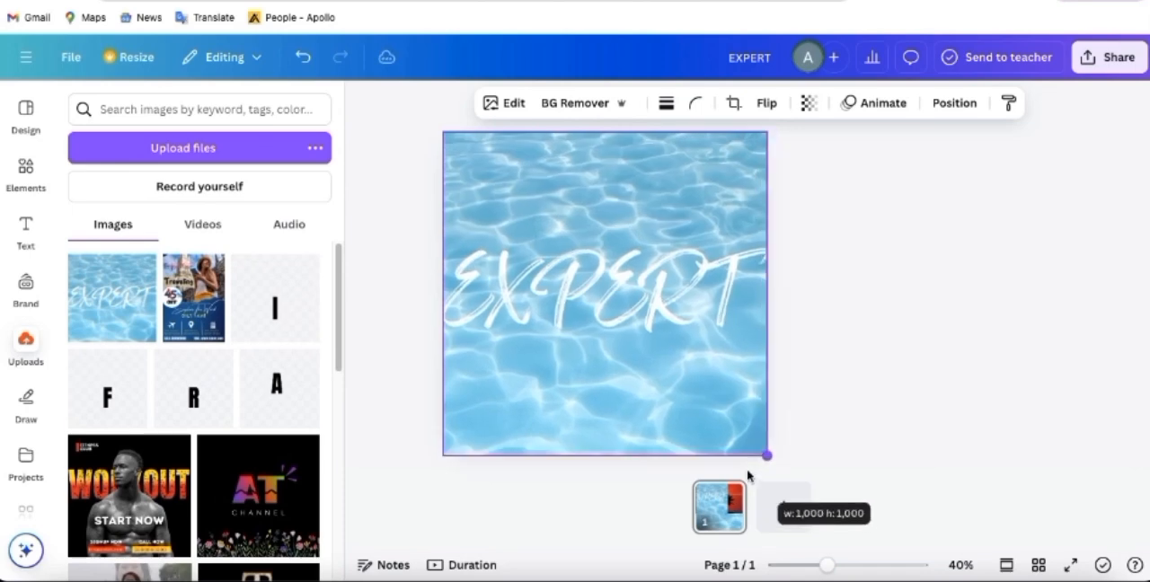
- Remove the background from the EXPERT water image and open the Background Remover's brush settings
click(566, 107)
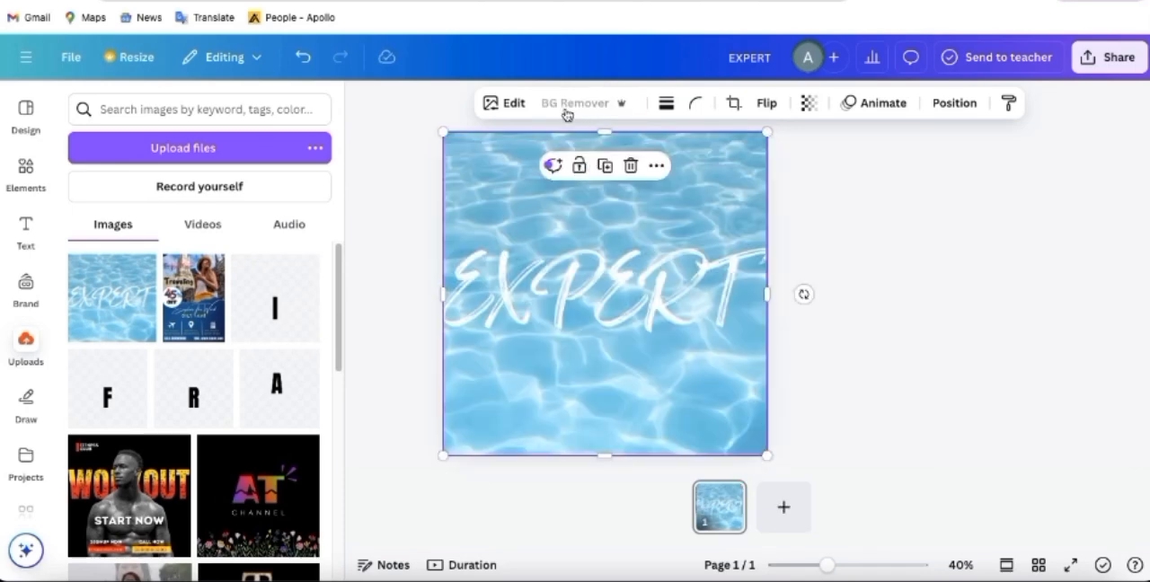
click(513, 105)
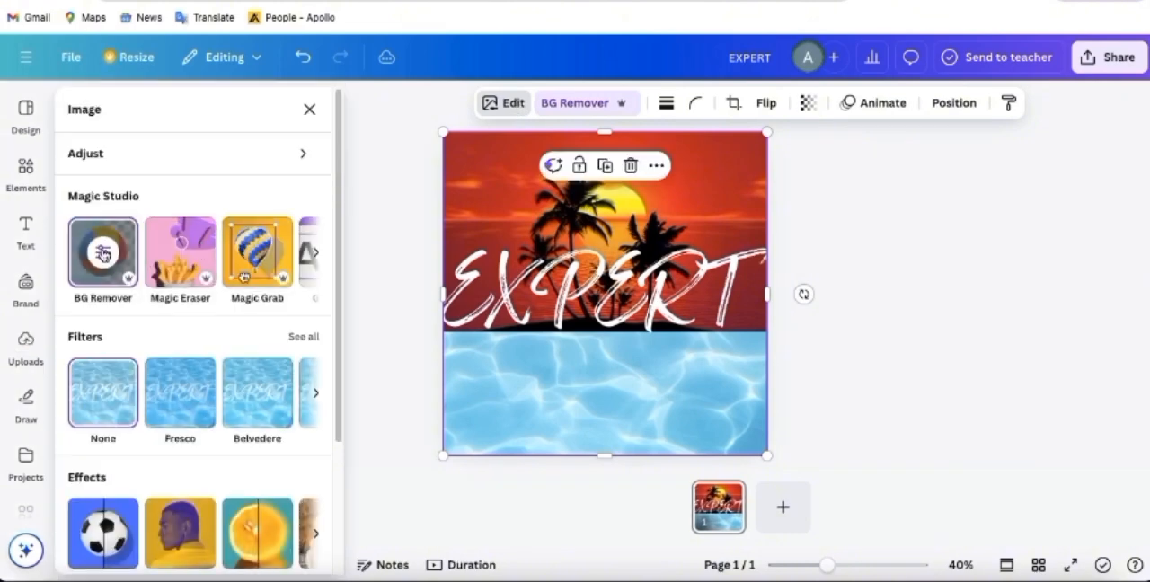
click(103, 254)
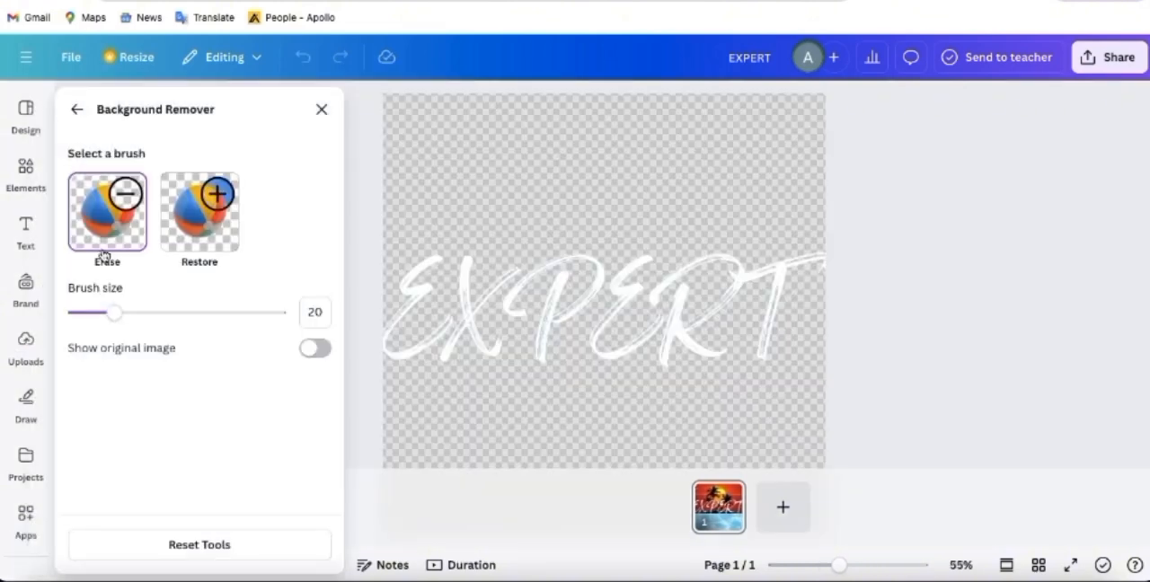
- Restore the water around the letter T with brush size 20 and across the area below the lettering with brush size 45
click(206, 226)
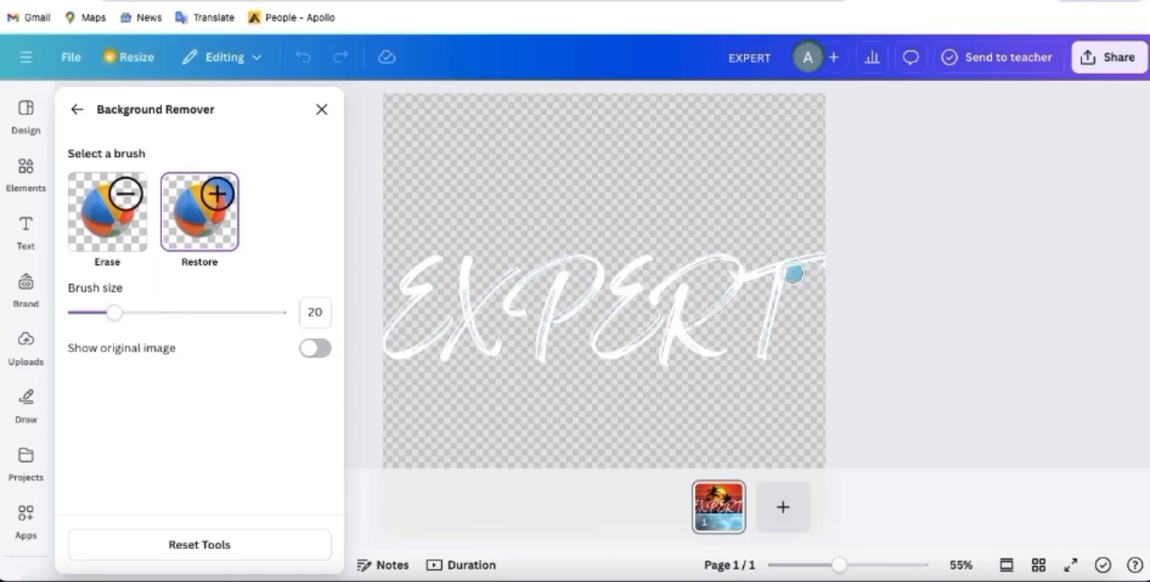
mouse_move(793, 274)
mouse_down()
mouse_move(802, 314)
mouse_move(792, 284)
mouse_move(767, 360)
mouse_move(834, 293)
mouse_move(812, 399)
mouse_move(815, 373)
mouse_move(819, 471)
mouse_move(703, 446)
mouse_move(833, 440)
mouse_move(777, 440)
mouse_move(789, 446)
mouse_move(803, 344)
mouse_move(748, 360)
mouse_move(773, 283)
mouse_move(698, 333)
mouse_move(729, 341)
mouse_move(757, 316)
mouse_move(722, 418)
mouse_move(778, 367)
mouse_move(754, 412)
mouse_up()
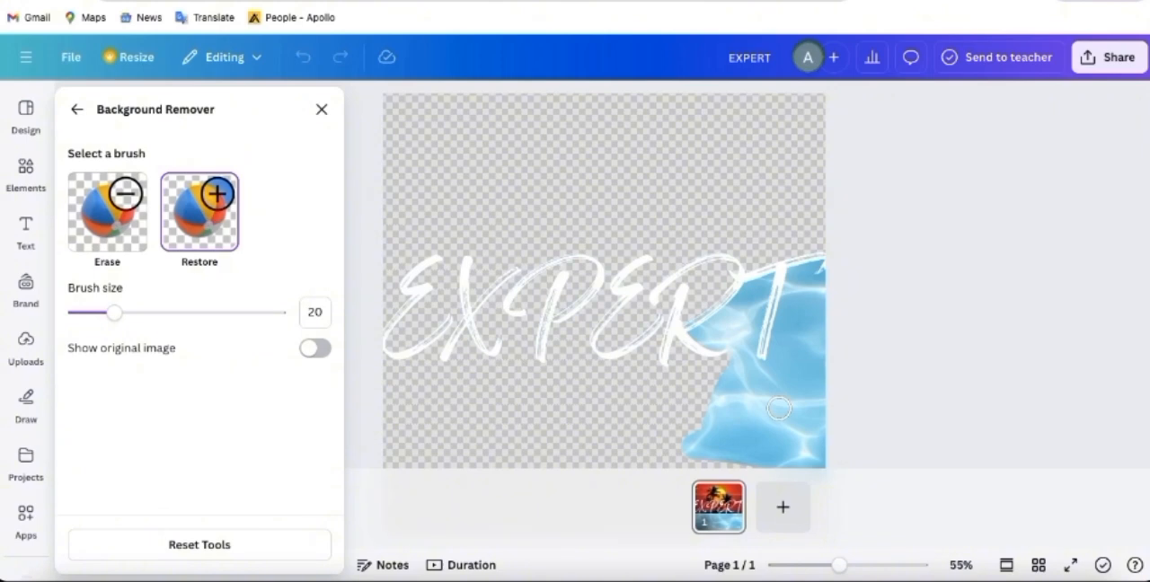
click(166, 312)
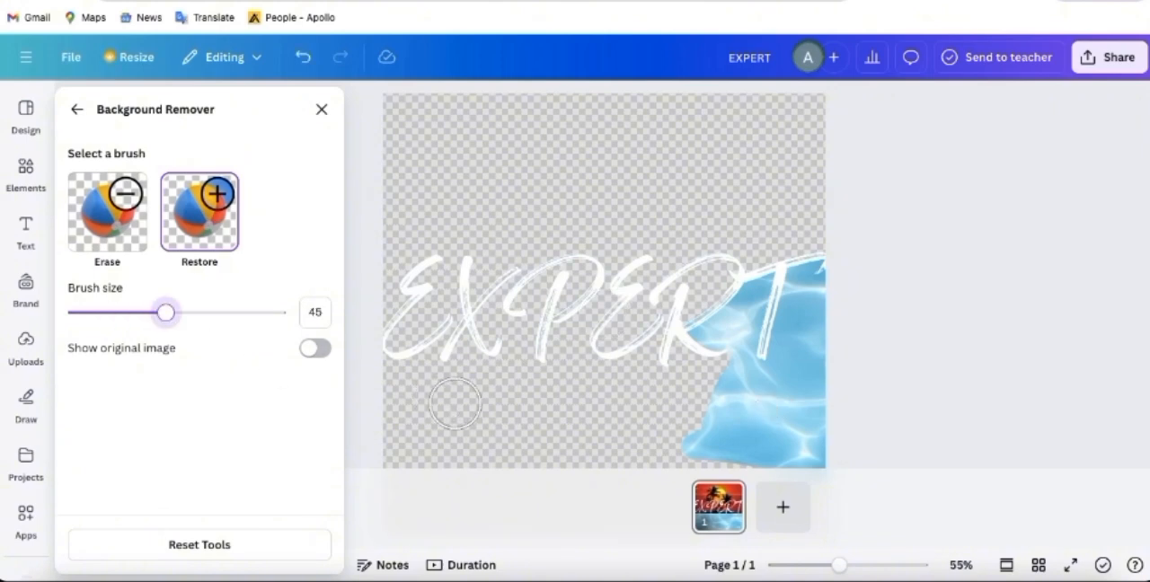
mouse_move(397, 453)
mouse_down()
mouse_move(761, 455)
mouse_move(609, 435)
mouse_move(367, 441)
mouse_move(398, 431)
mouse_move(395, 406)
mouse_move(654, 410)
mouse_move(690, 403)
mouse_move(714, 380)
mouse_move(665, 392)
mouse_move(417, 384)
mouse_move(410, 405)
mouse_move(368, 371)
mouse_up()
- Restore the water between and inside the lower parts of the EXPERT letters with brush size 10, and finish the background refinement
click(81, 314)
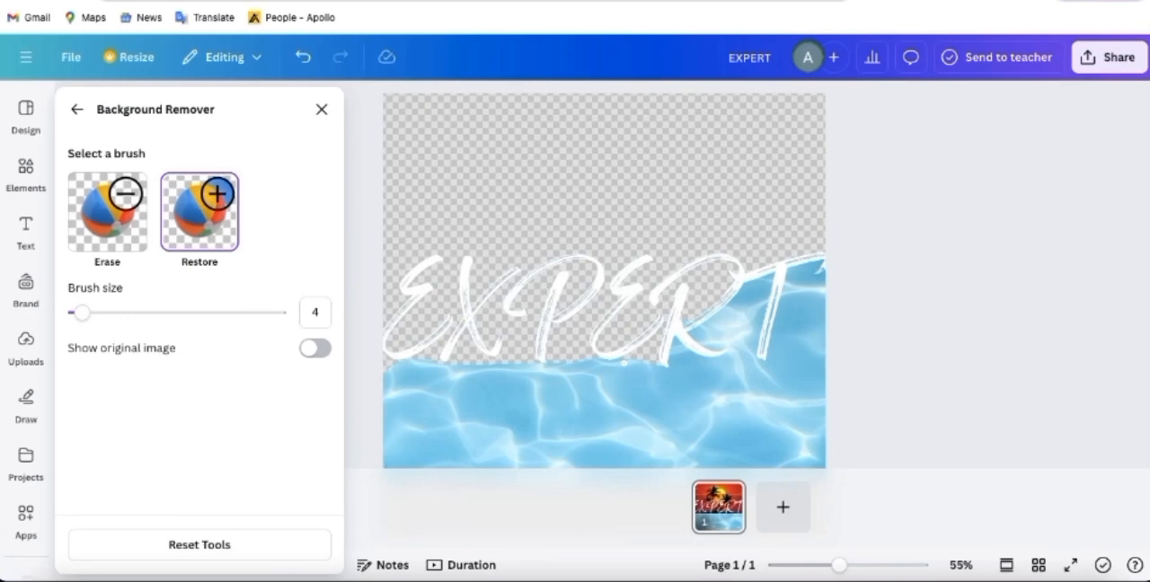
click(95, 312)
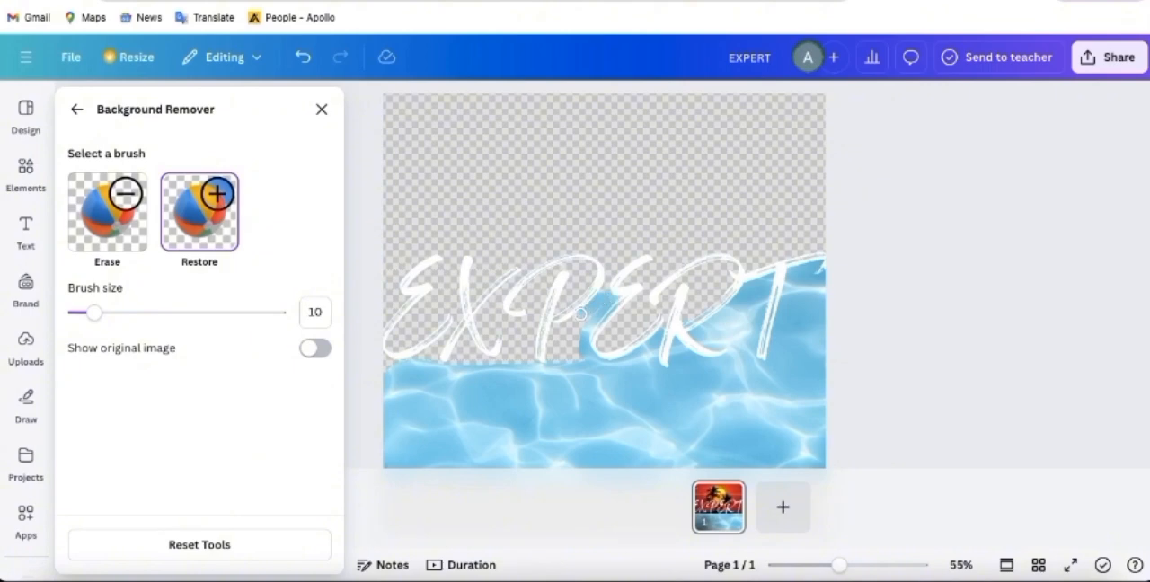
mouse_move(563, 324)
mouse_down()
mouse_move(551, 363)
mouse_move(585, 361)
mouse_move(590, 318)
mouse_move(604, 308)
mouse_move(550, 336)
mouse_move(579, 331)
mouse_move(554, 358)
mouse_up()
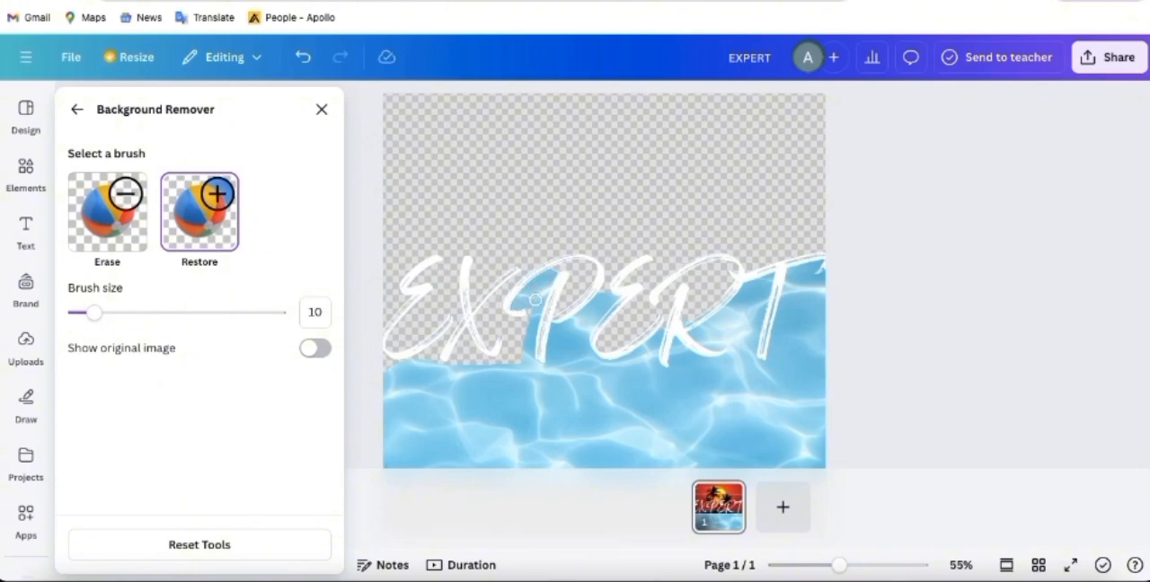
drag(530, 312, 518, 361)
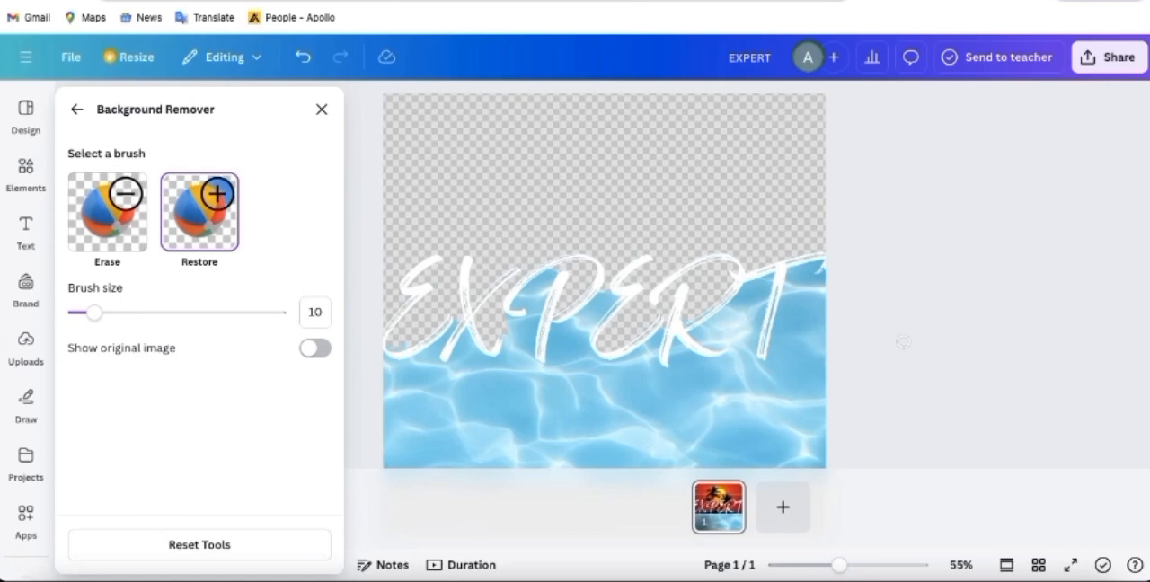
click(77, 110)
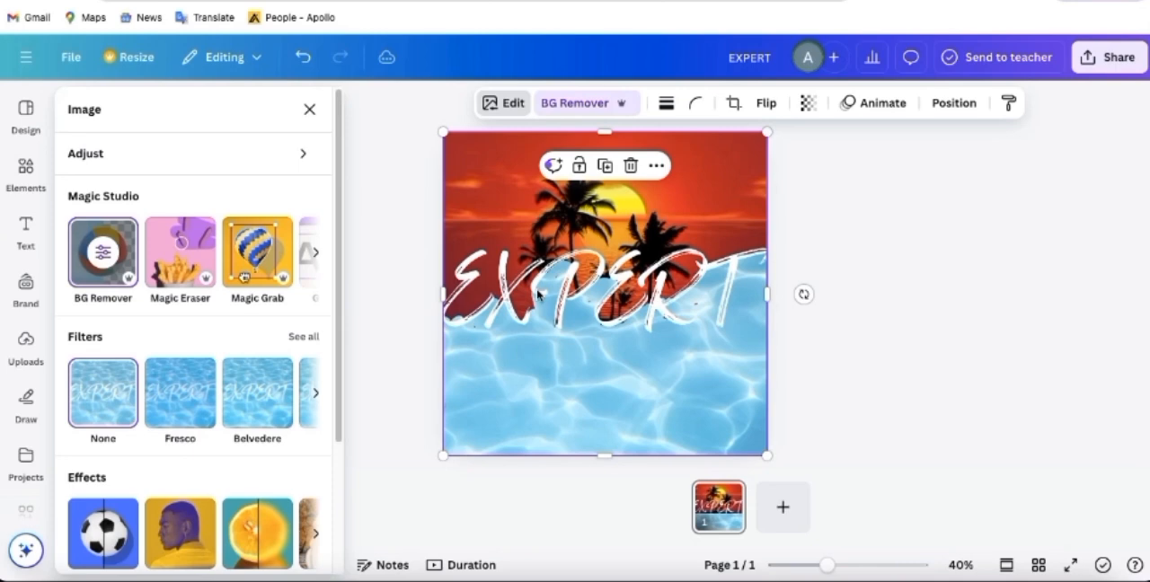
- Move the EXPERT text layer to the top of the layer order, above the water image and sunset photo
click(952, 103)
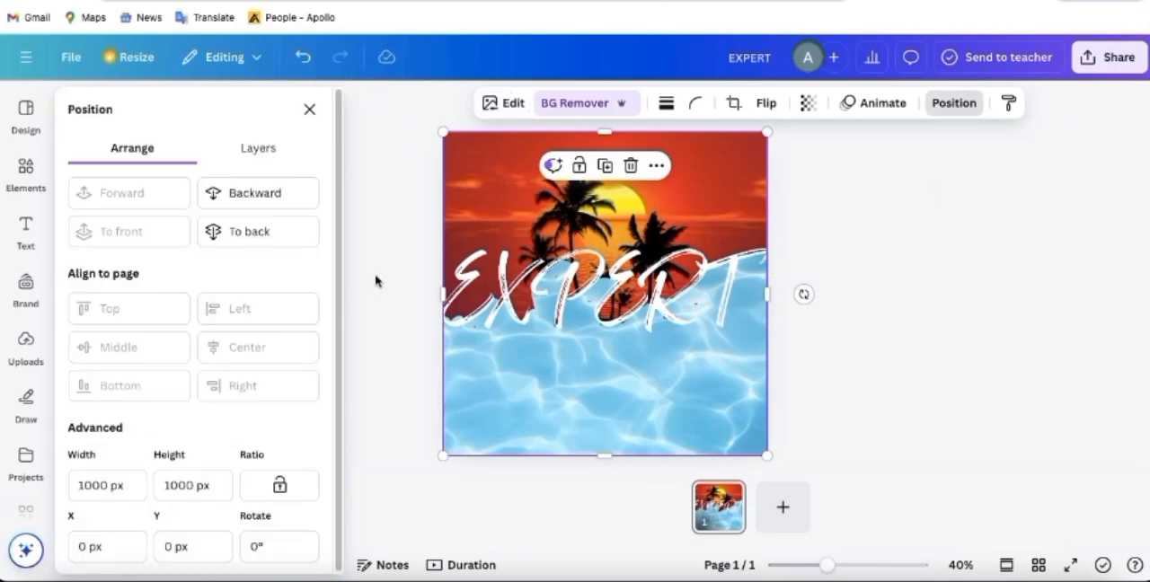
click(267, 154)
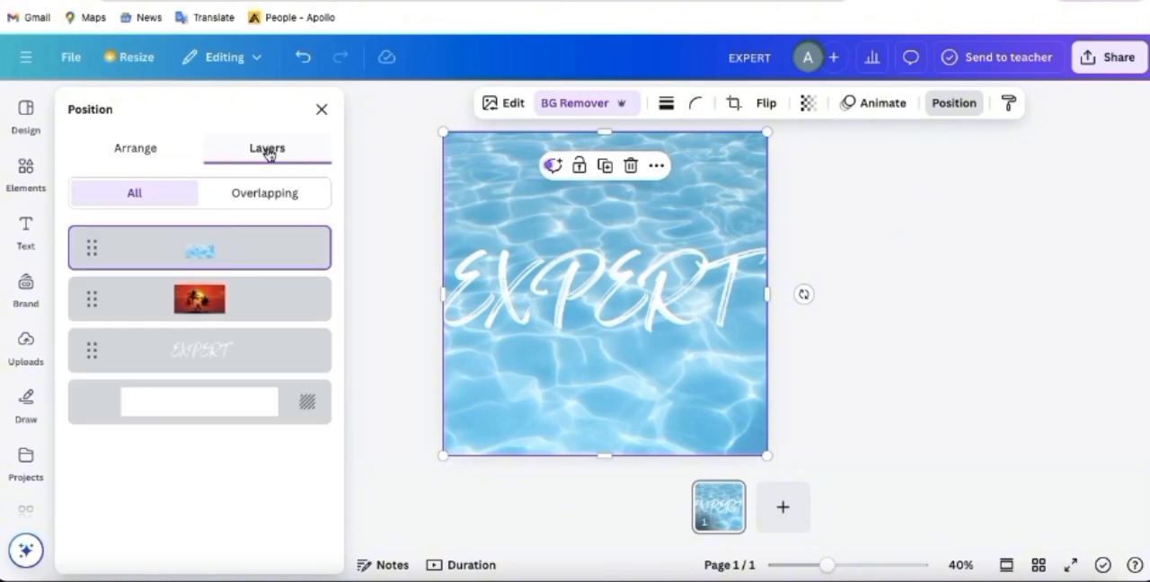
click(208, 353)
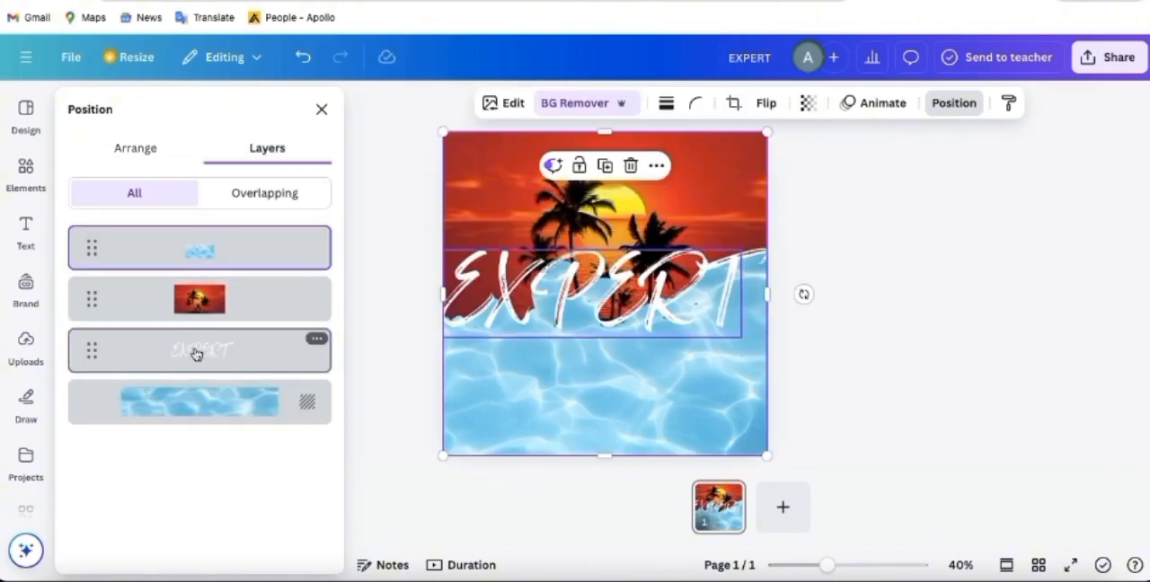
drag(188, 226, 185, 228)
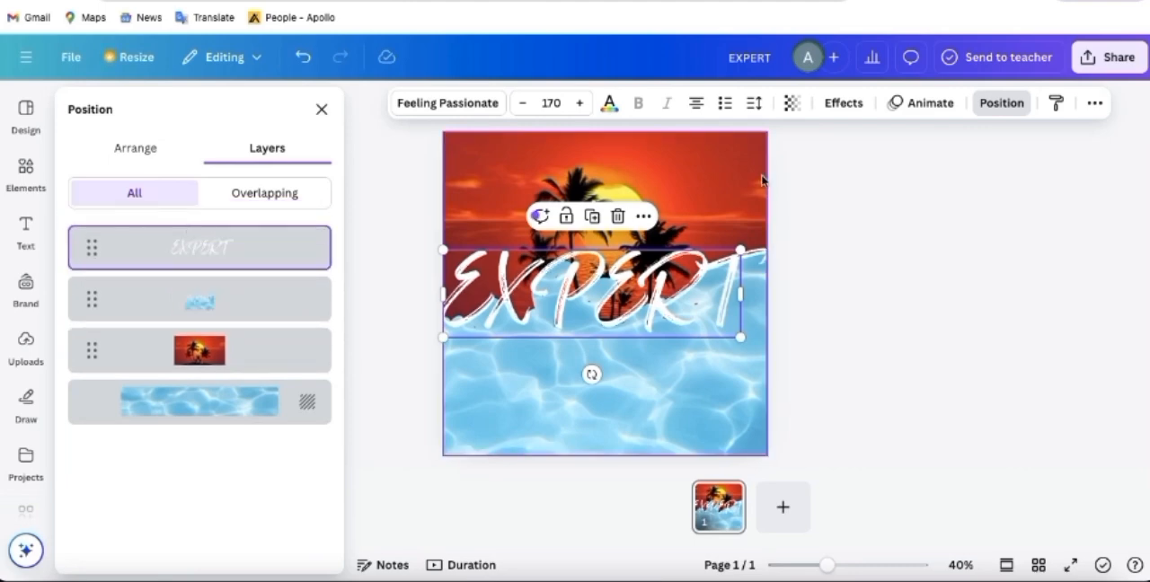
- Apply a Shadow effect in black to the EXPERT heading
click(842, 104)
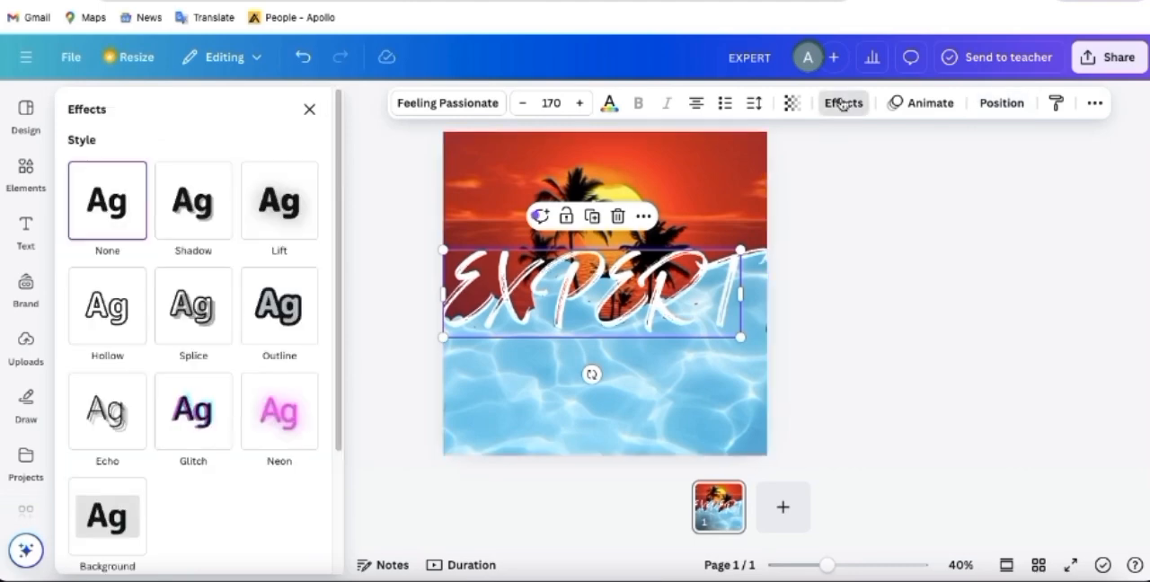
click(184, 205)
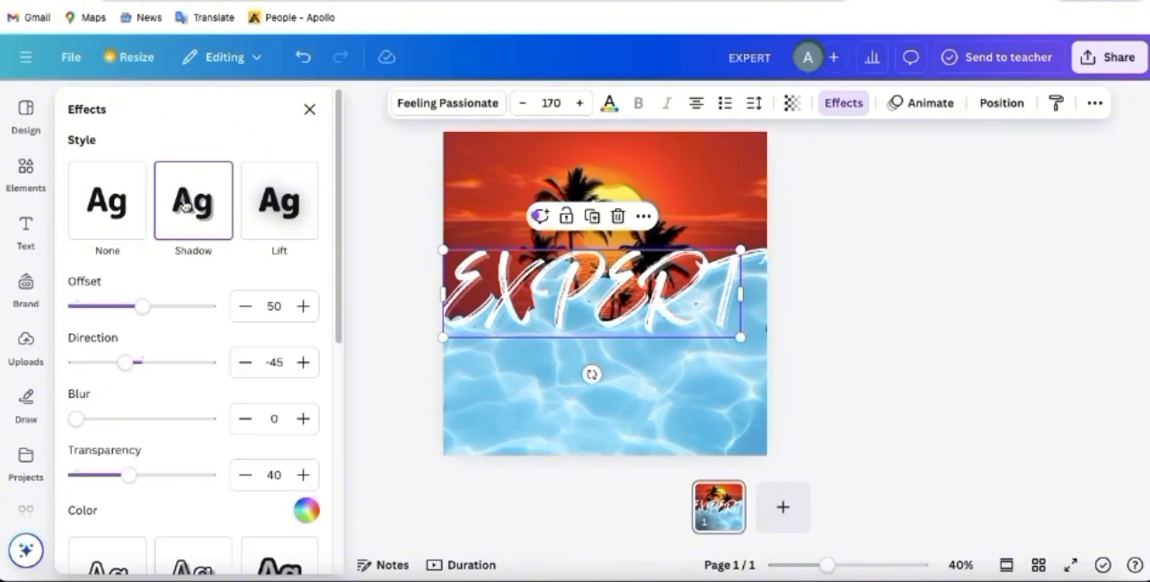
click(305, 510)
click(85, 476)
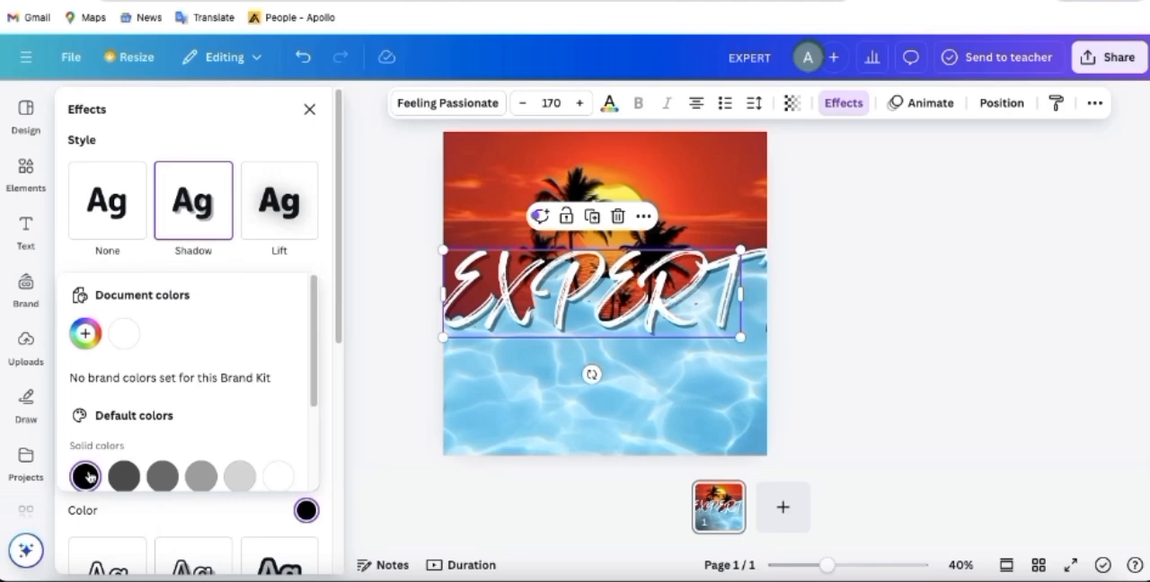
scroll(215, 438, down, 2)
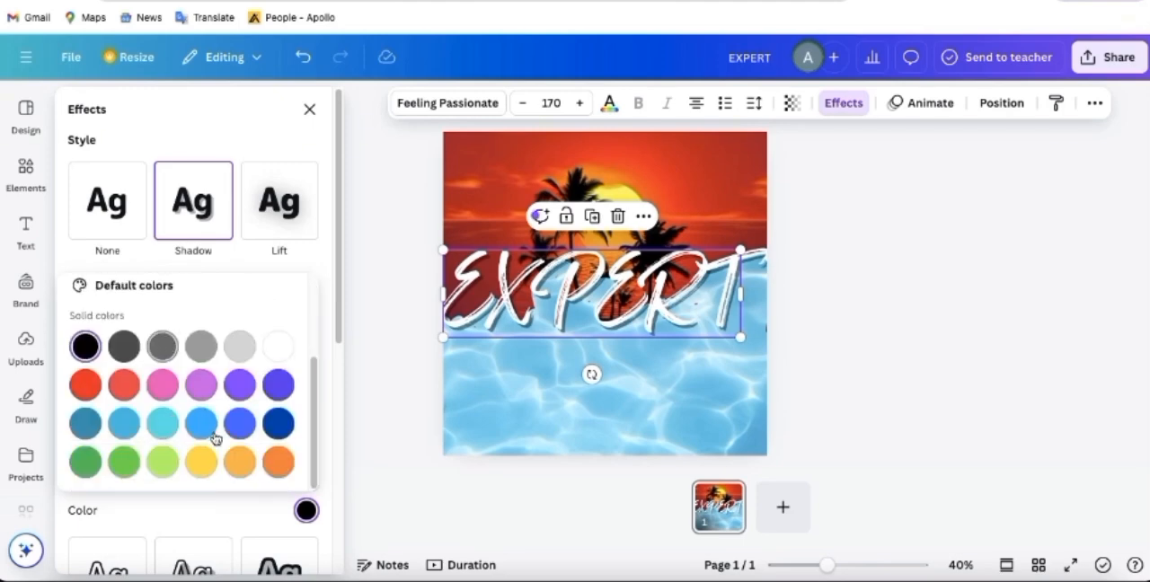
click(326, 385)
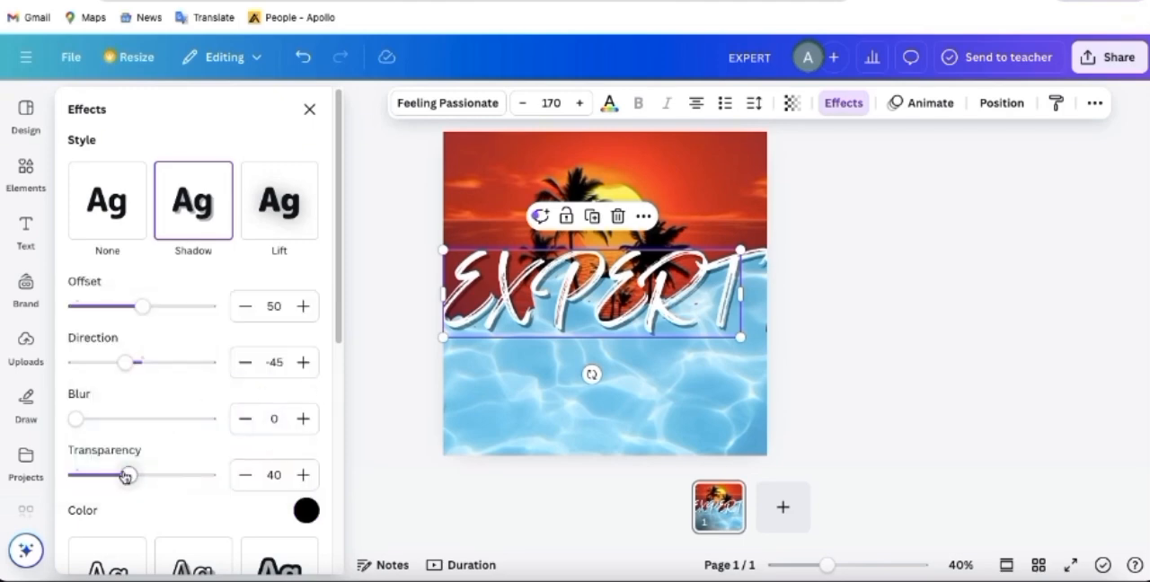
- Set the heading shadow's offset to 86, blur to 17 and transparency to 60
drag(126, 476, 139, 477)
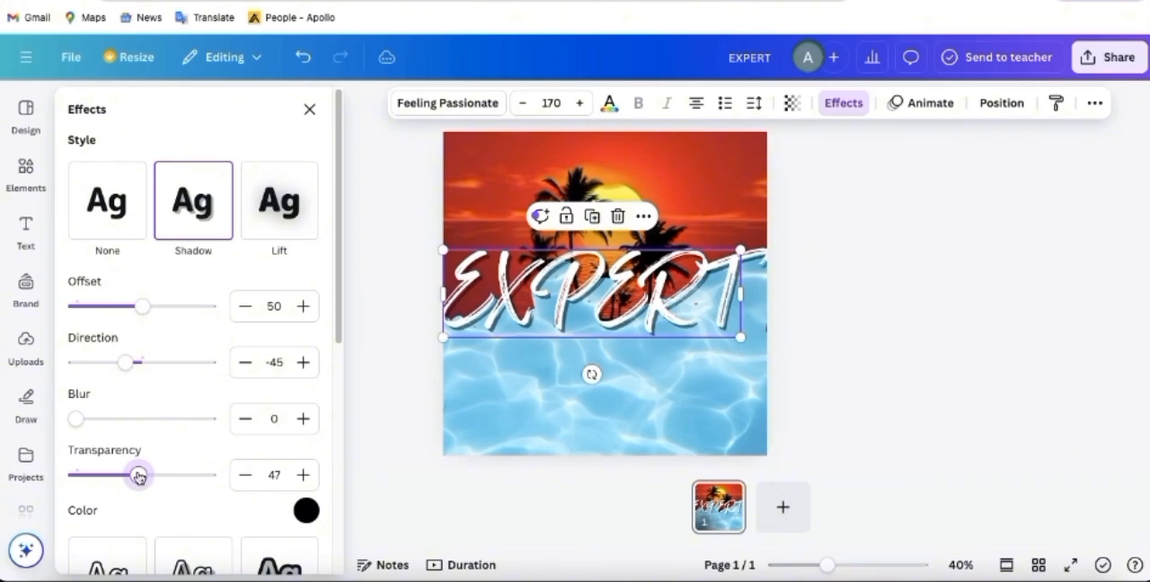
drag(77, 419, 88, 418)
drag(142, 306, 190, 316)
mouse_move(86, 420)
mouse_down()
mouse_move(115, 418)
mouse_move(99, 418)
mouse_up()
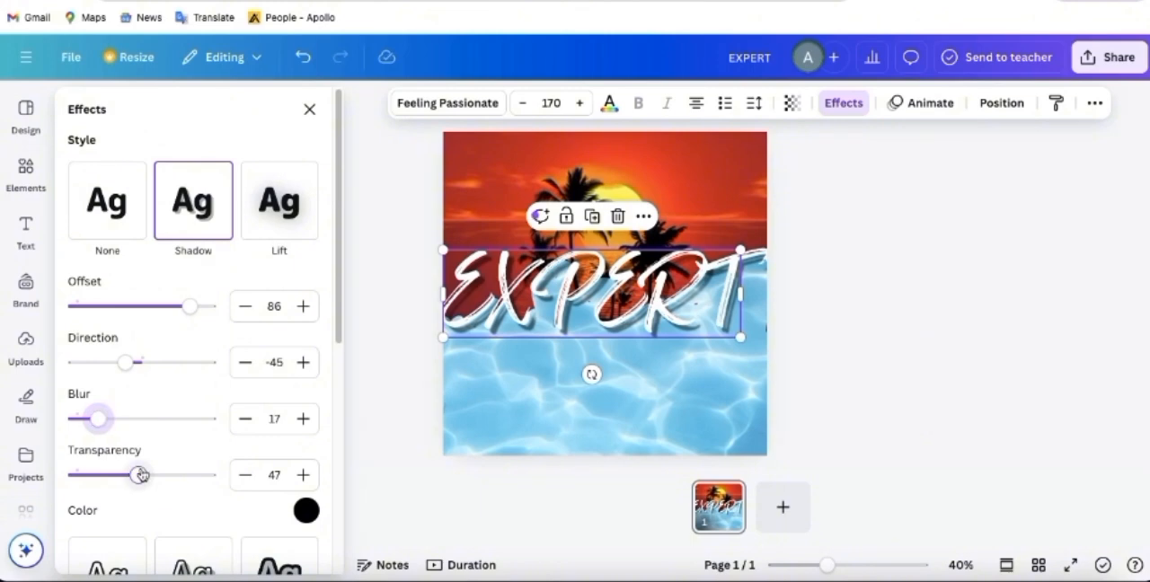
drag(138, 473, 156, 475)
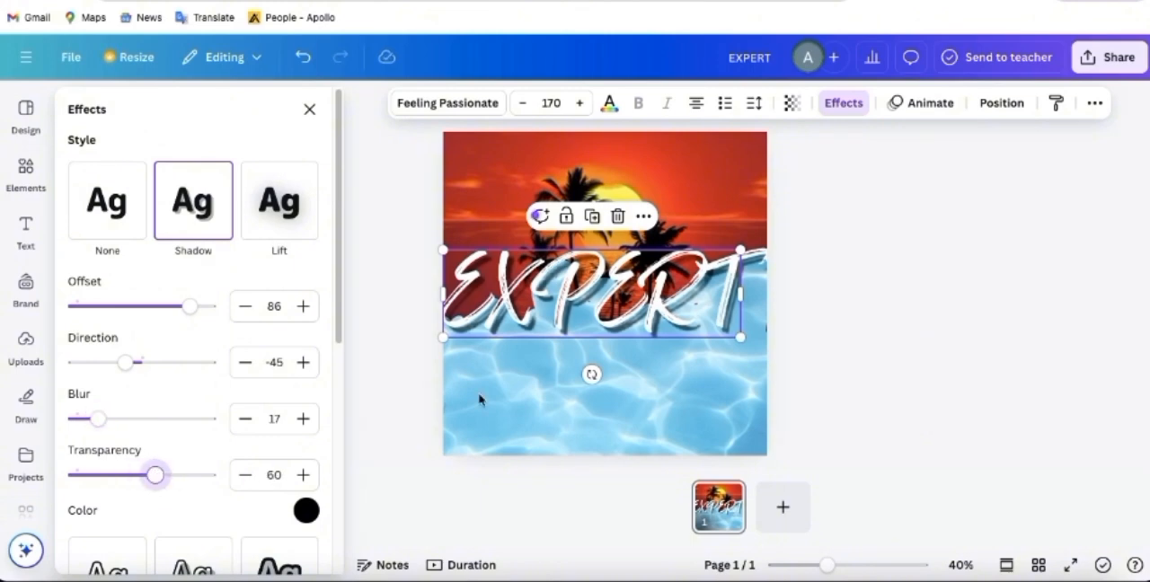